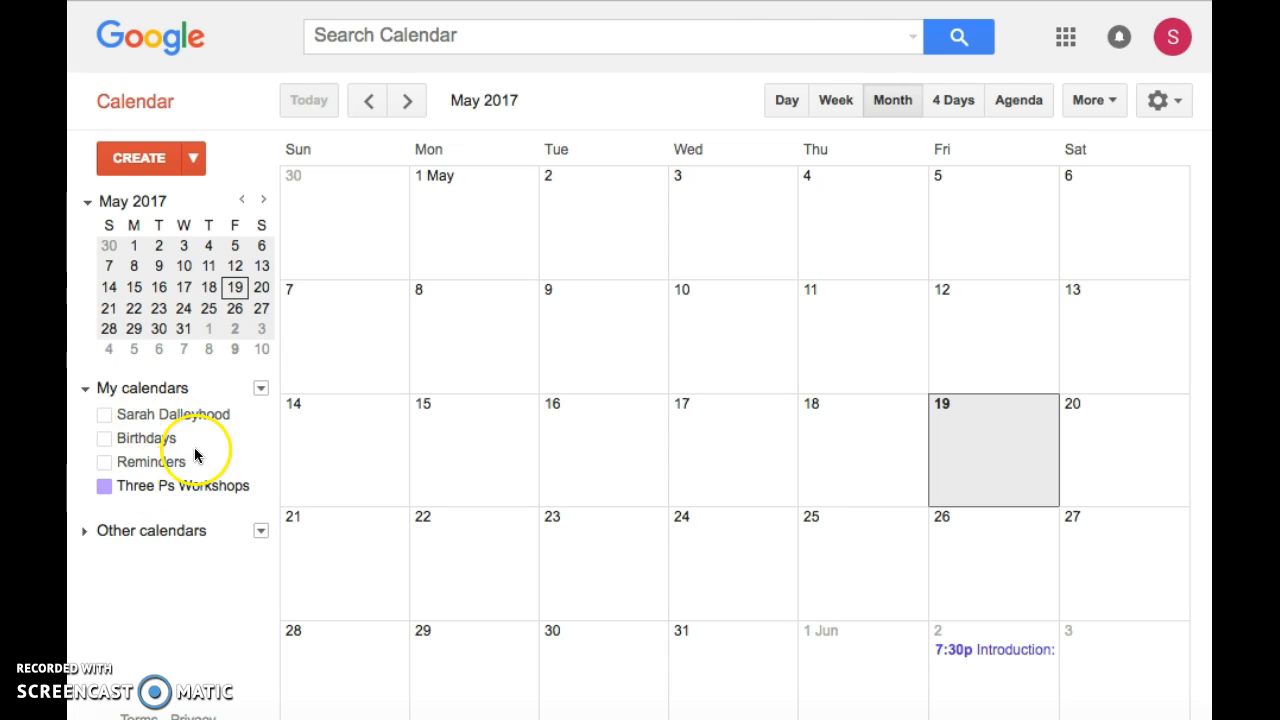
Try the public sharing option in the form for creating a new calendar, and cancel without creating it
left_click(260, 392)
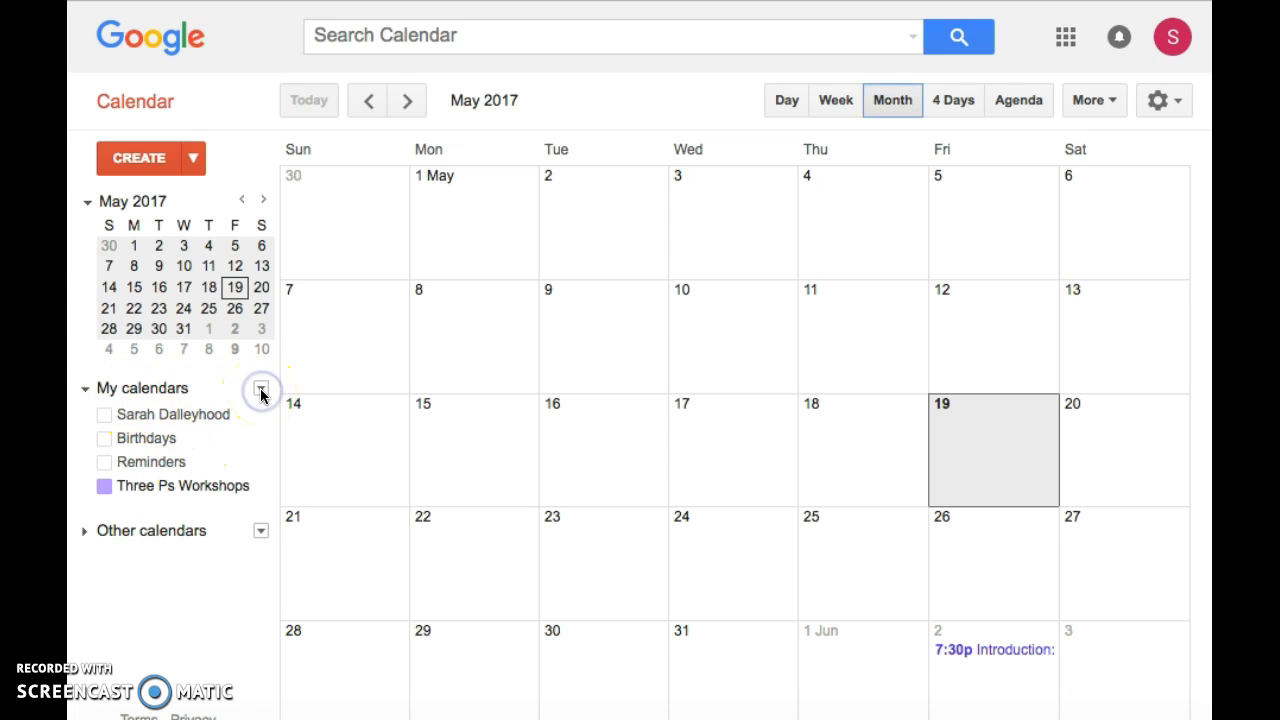
left_click(260, 390)
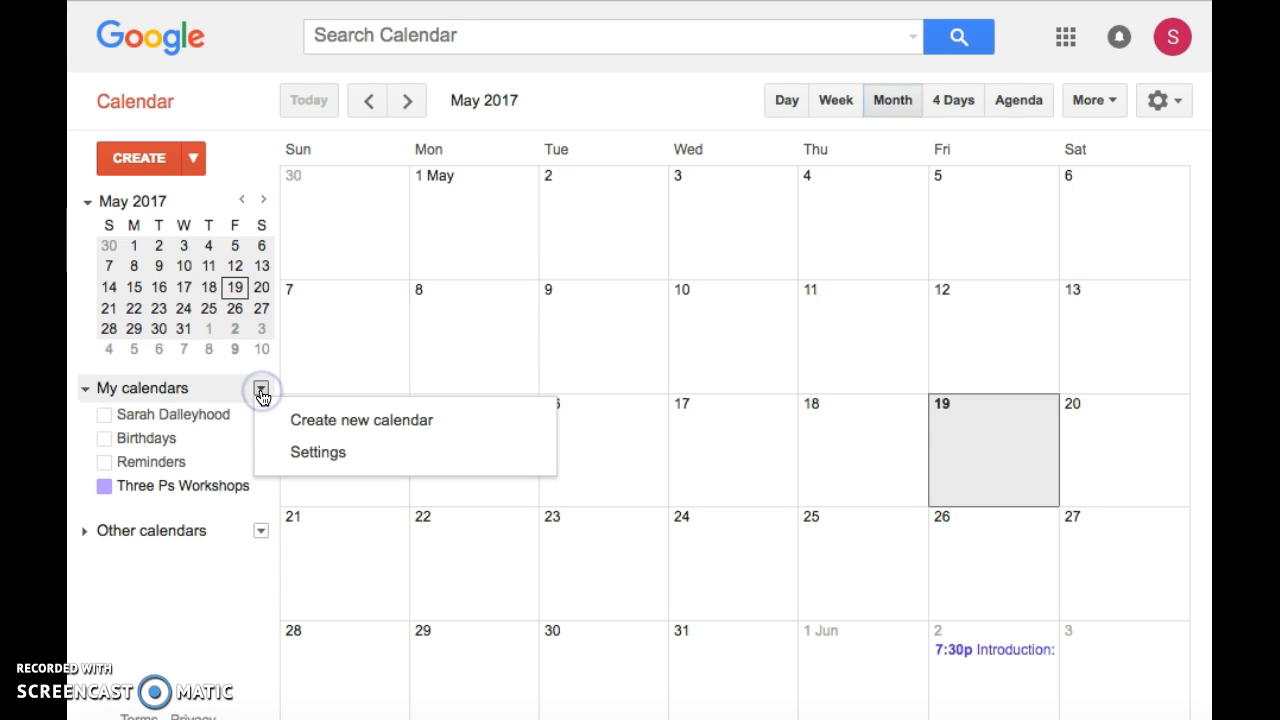
left_click(295, 423)
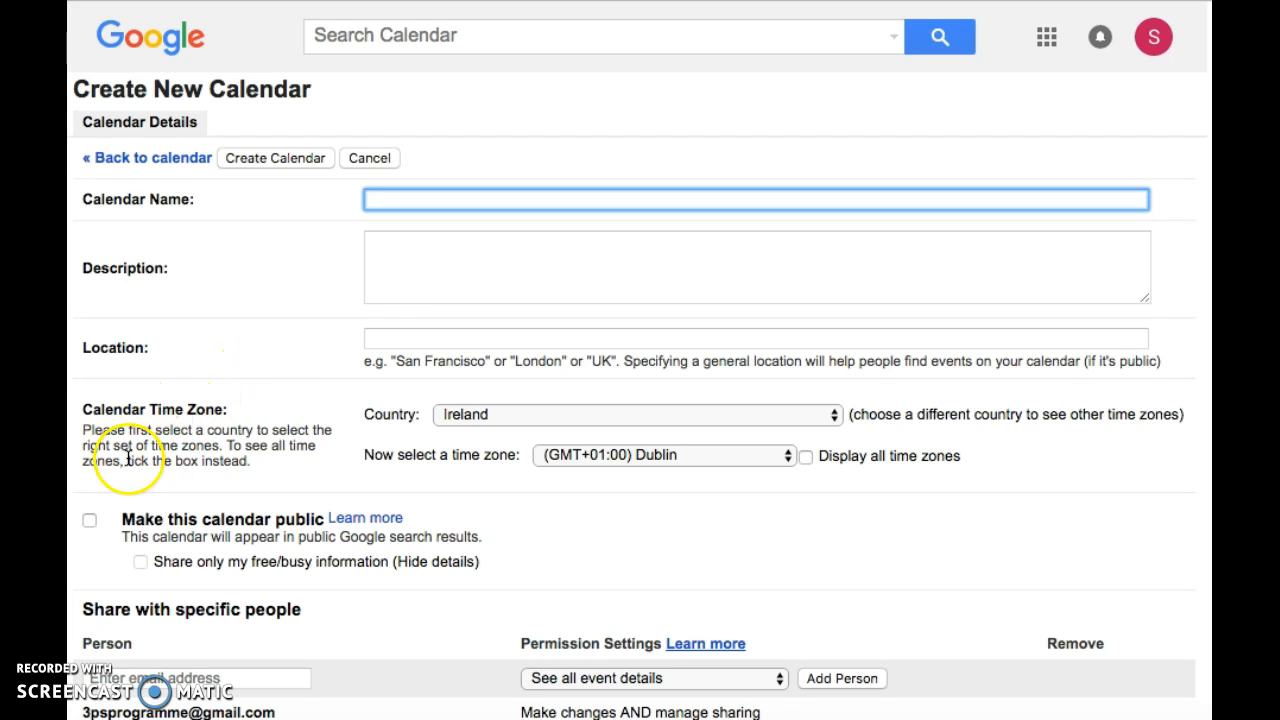
left_click(89, 521)
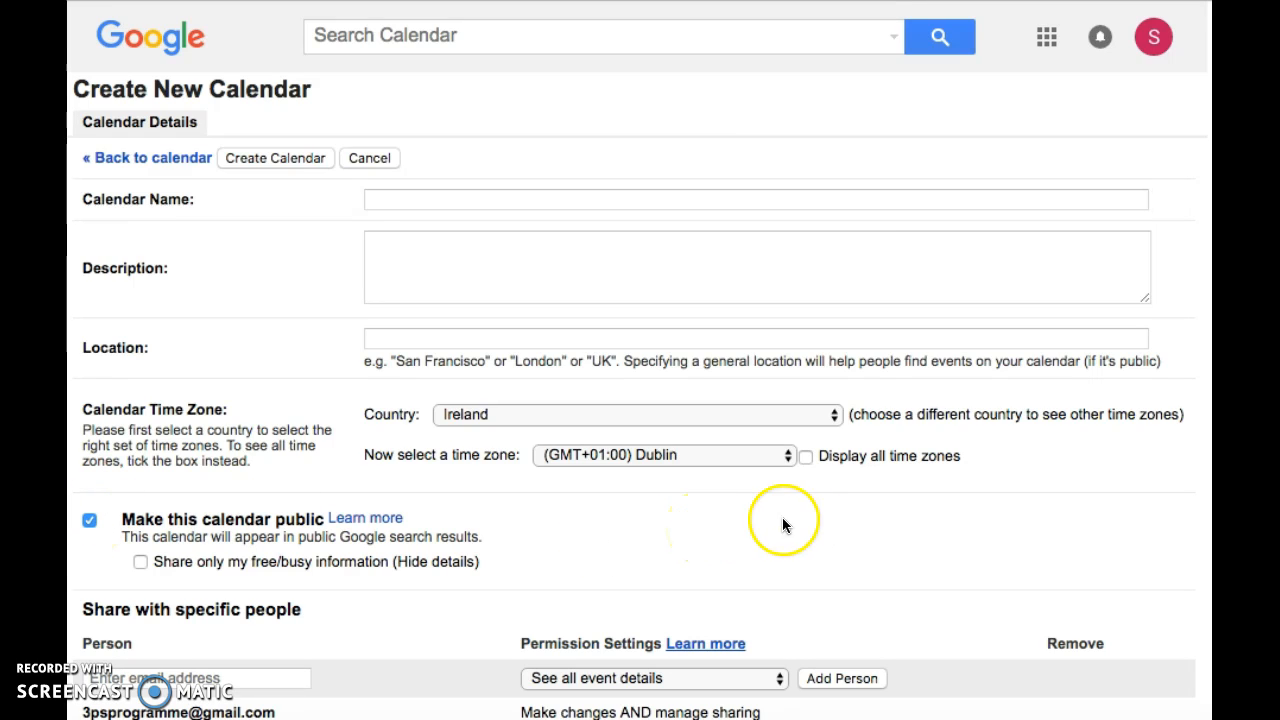
scroll(889, 543, "down", 3)
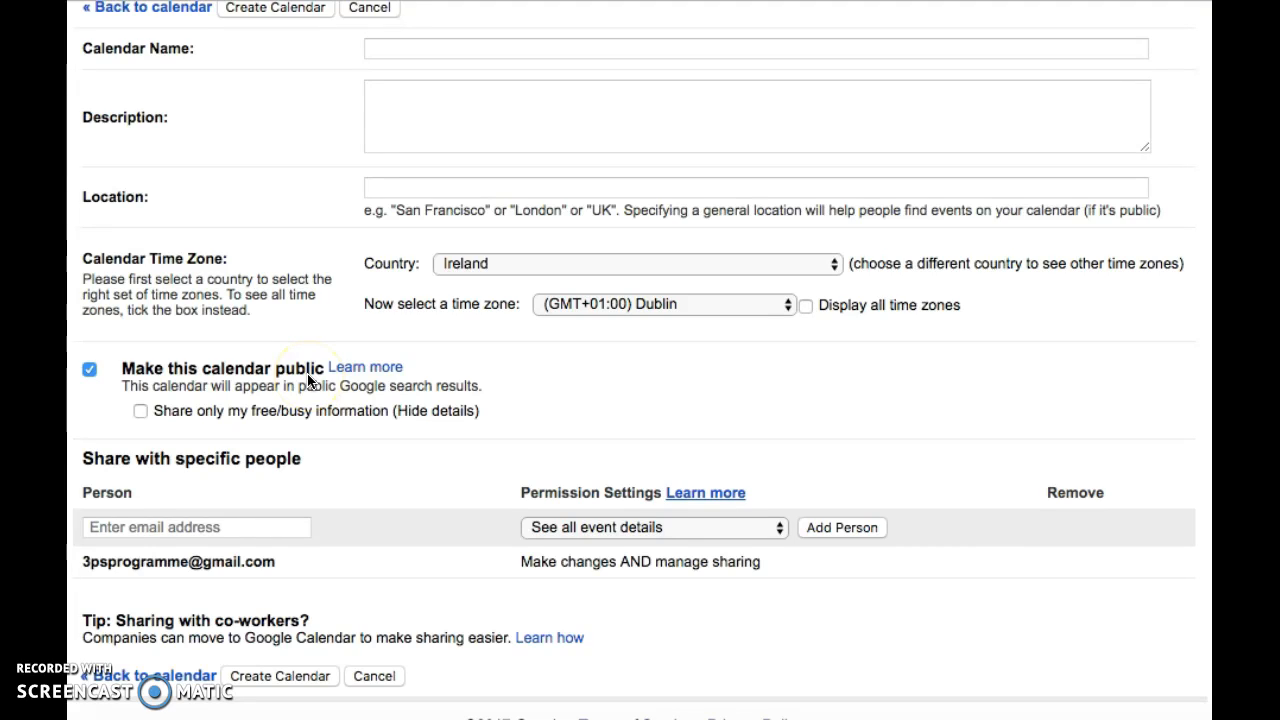
left_click(89, 371)
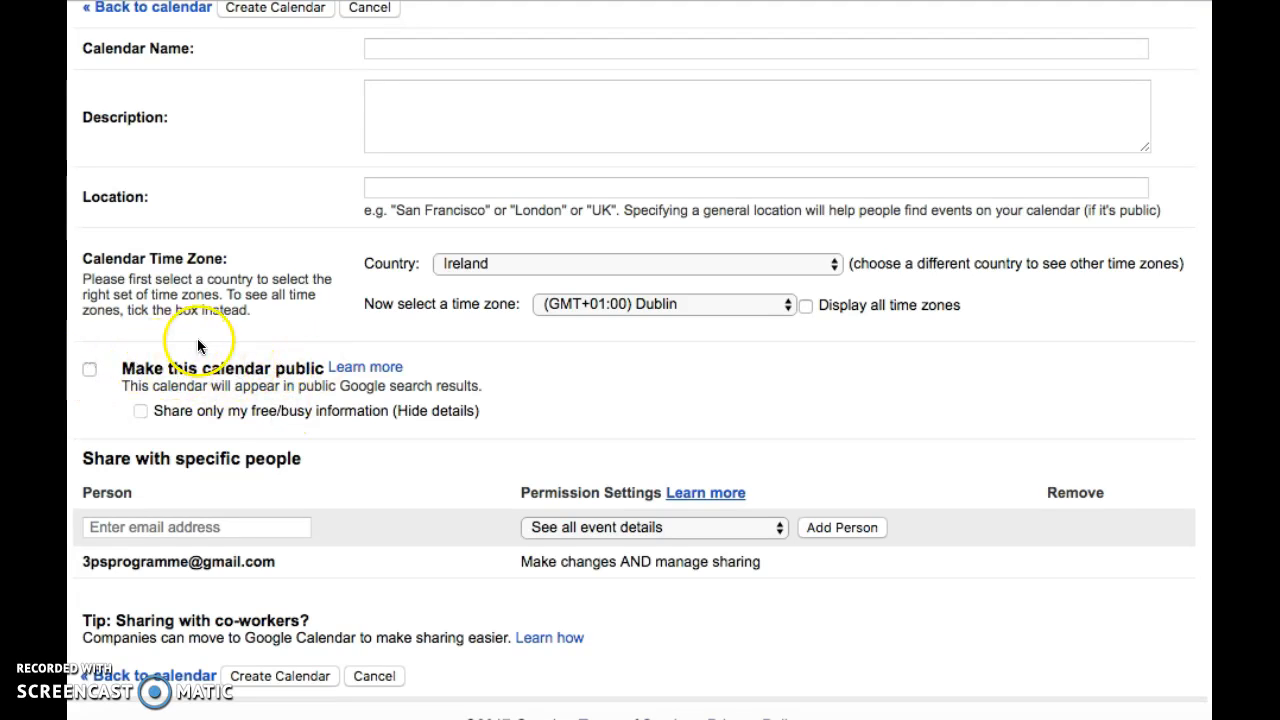
scroll(312, 212, "up", 2)
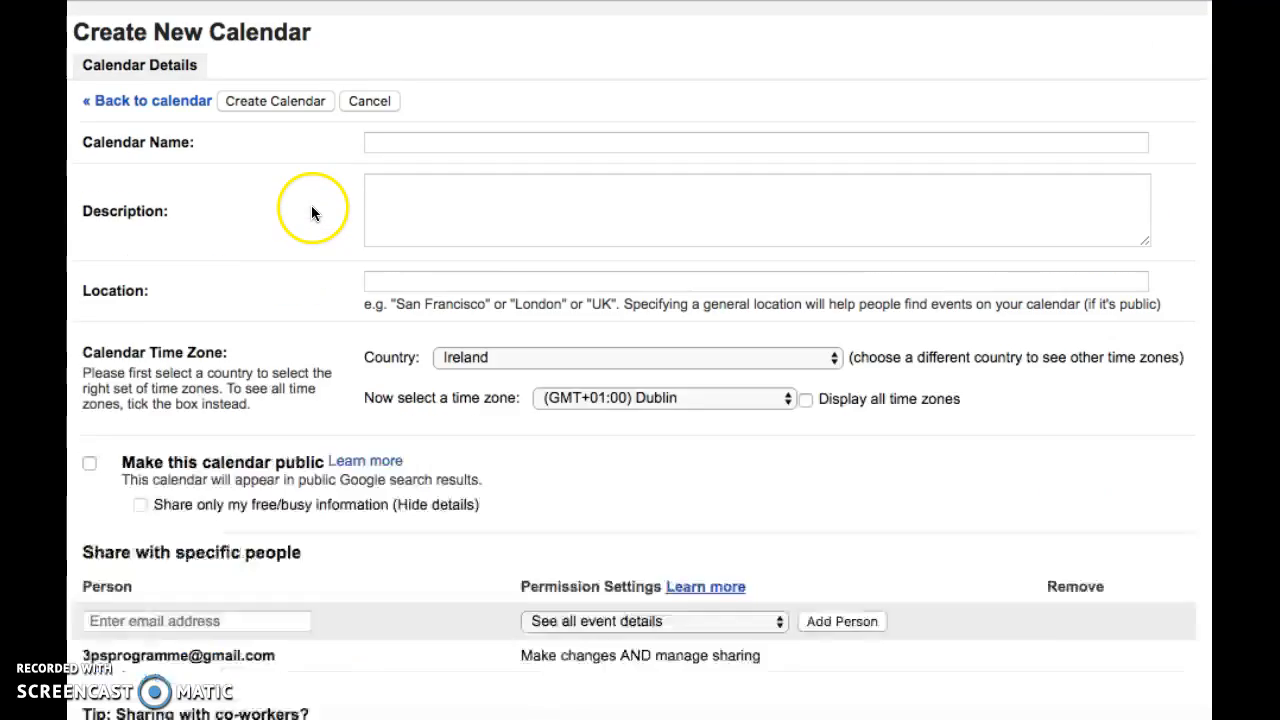
scroll(311, 212, "up", 1)
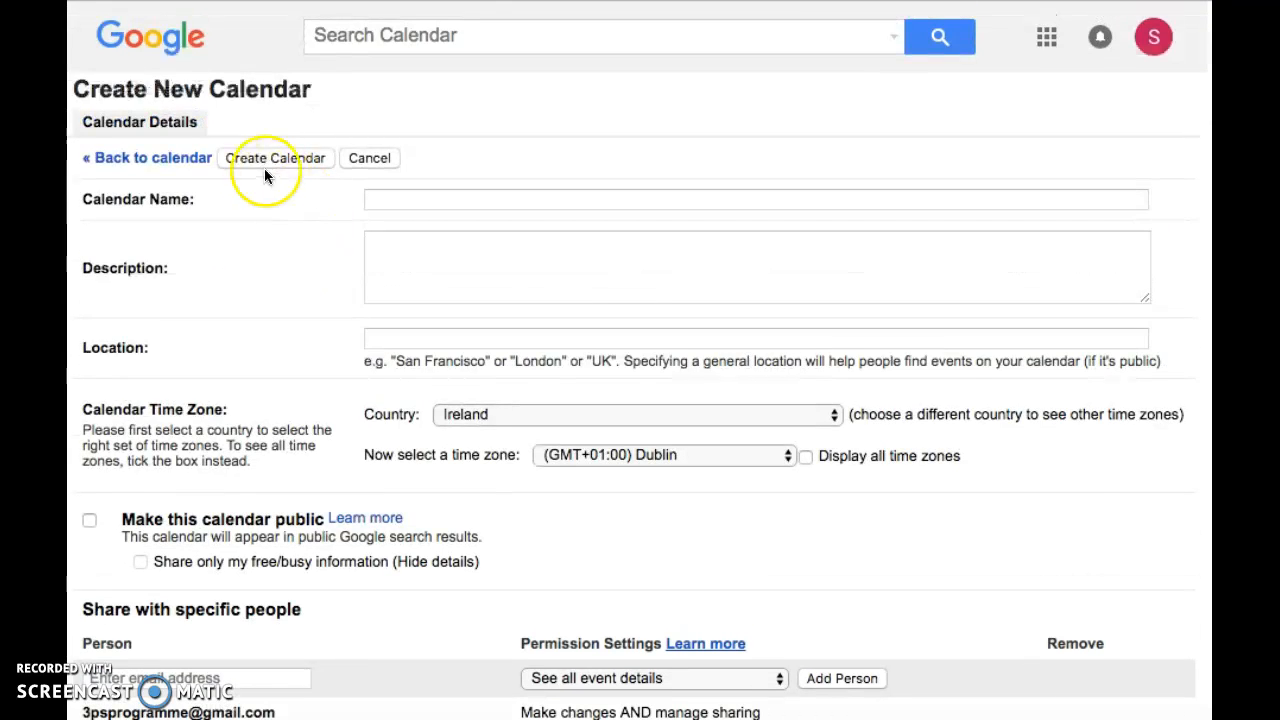
left_click(368, 157)
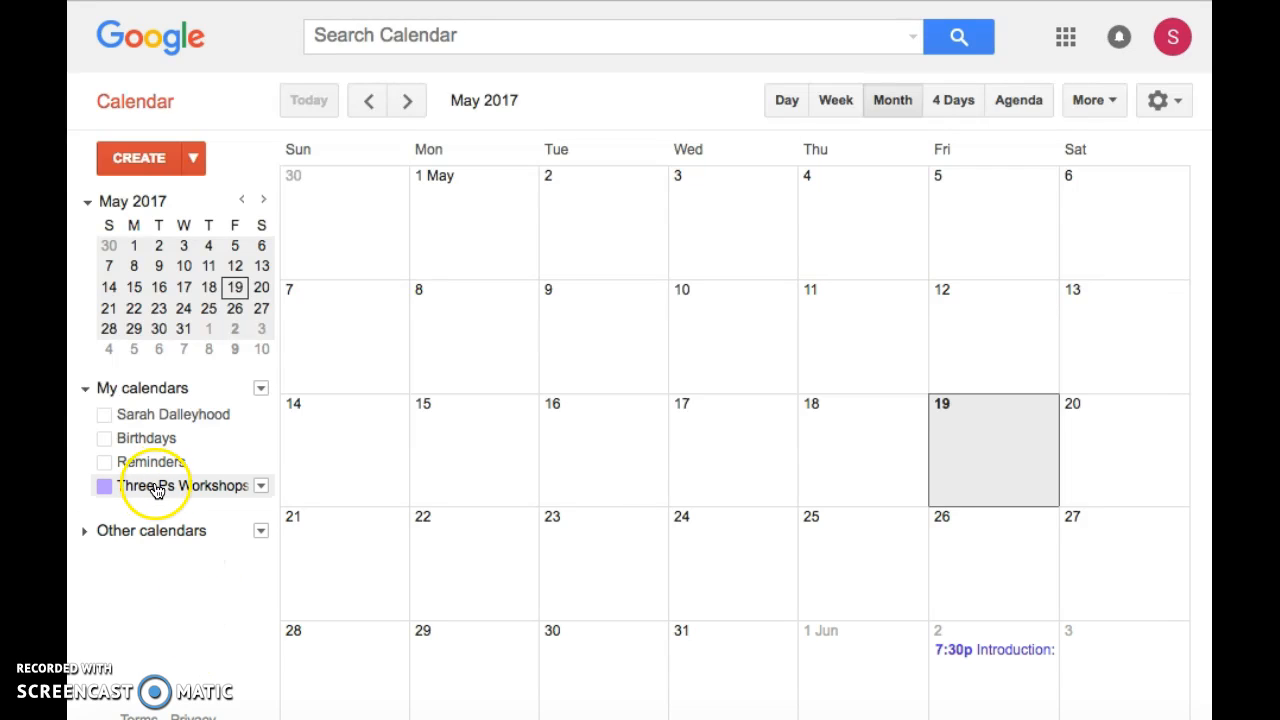
left_click(261, 487)
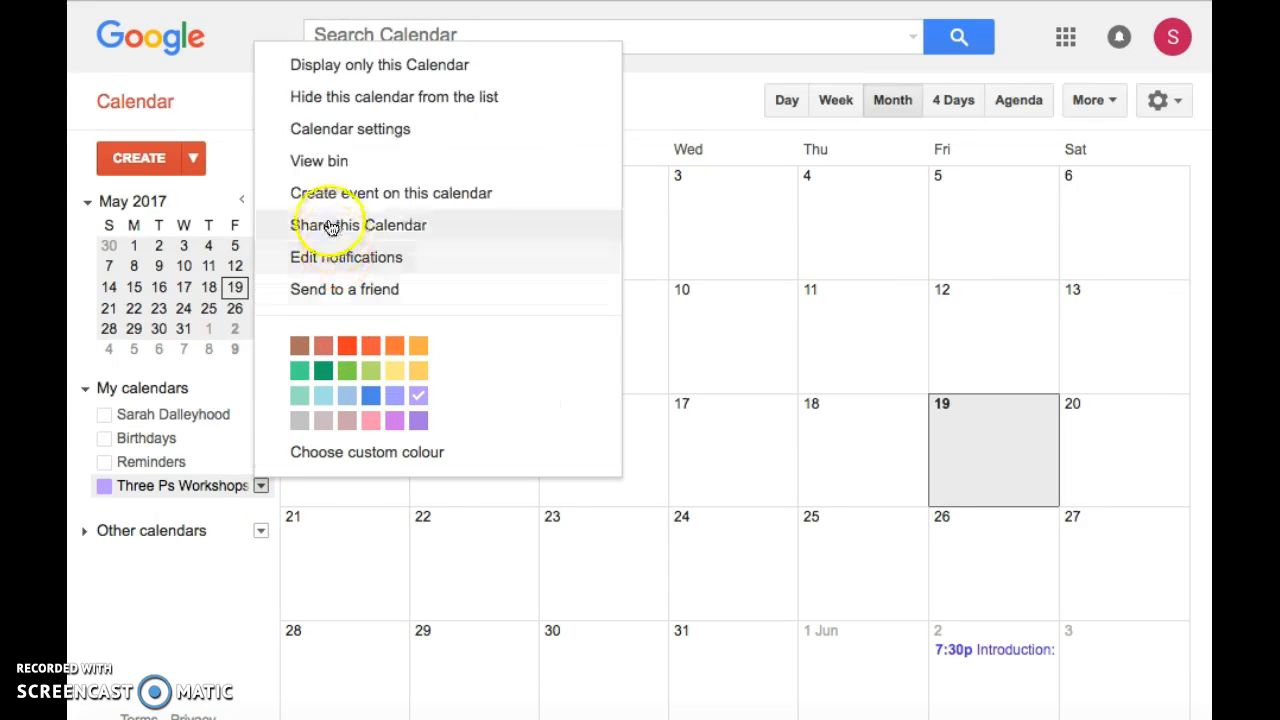
left_click(262, 487)
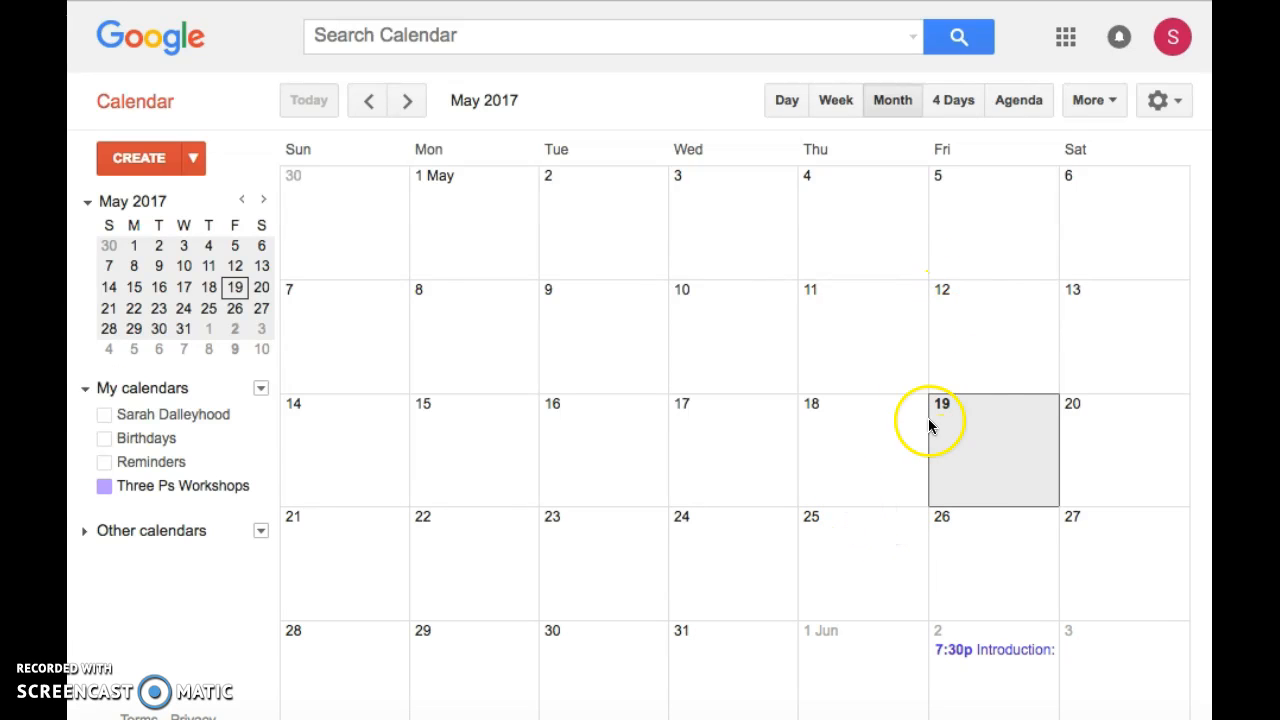
Start an event on 26 May in the Three Ps Workshops calendar, open its full details and turn off all-day
left_click(965, 550)
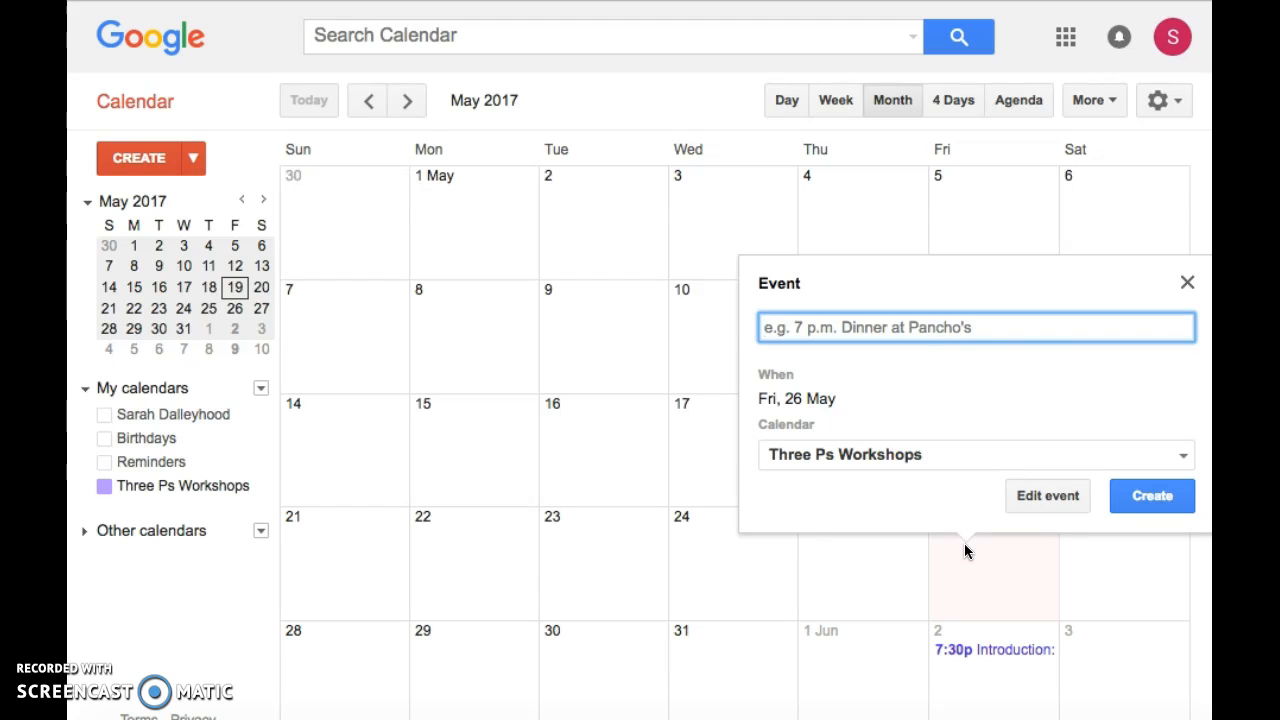
left_click(1030, 497)
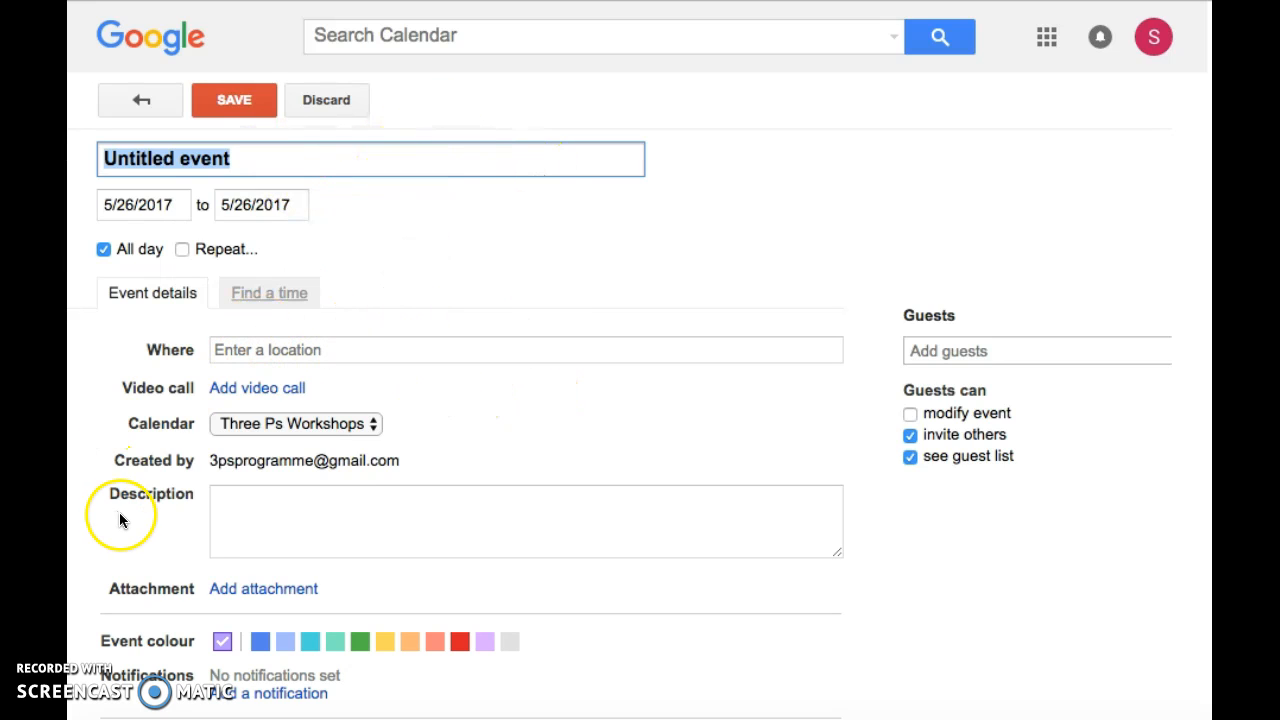
scroll(122, 505, "down", 2)
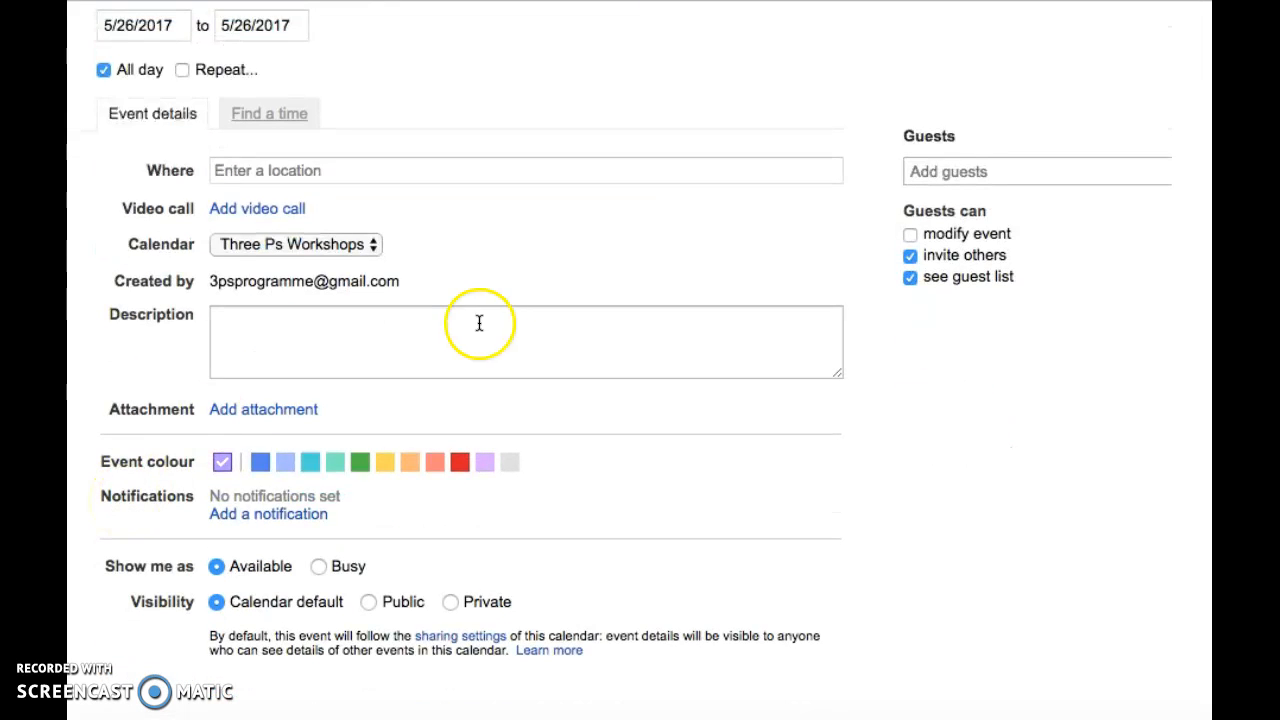
scroll(458, 272, "up", 2)
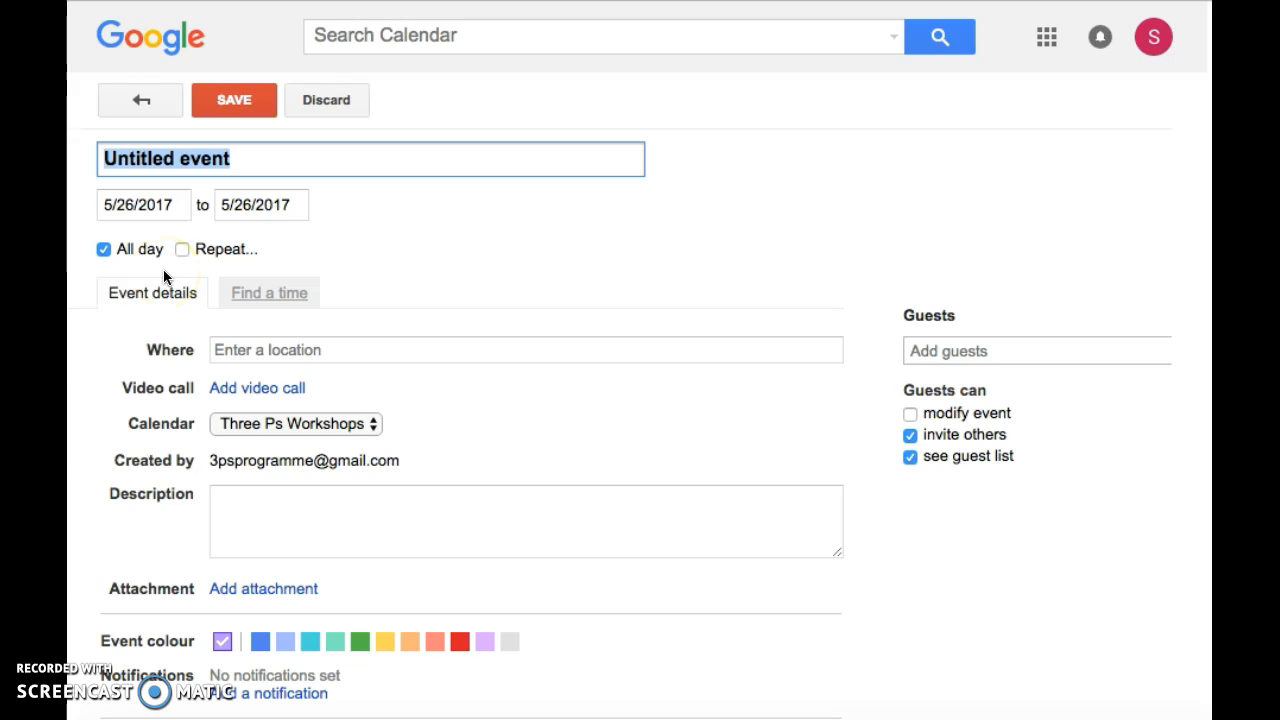
left_click(104, 248)
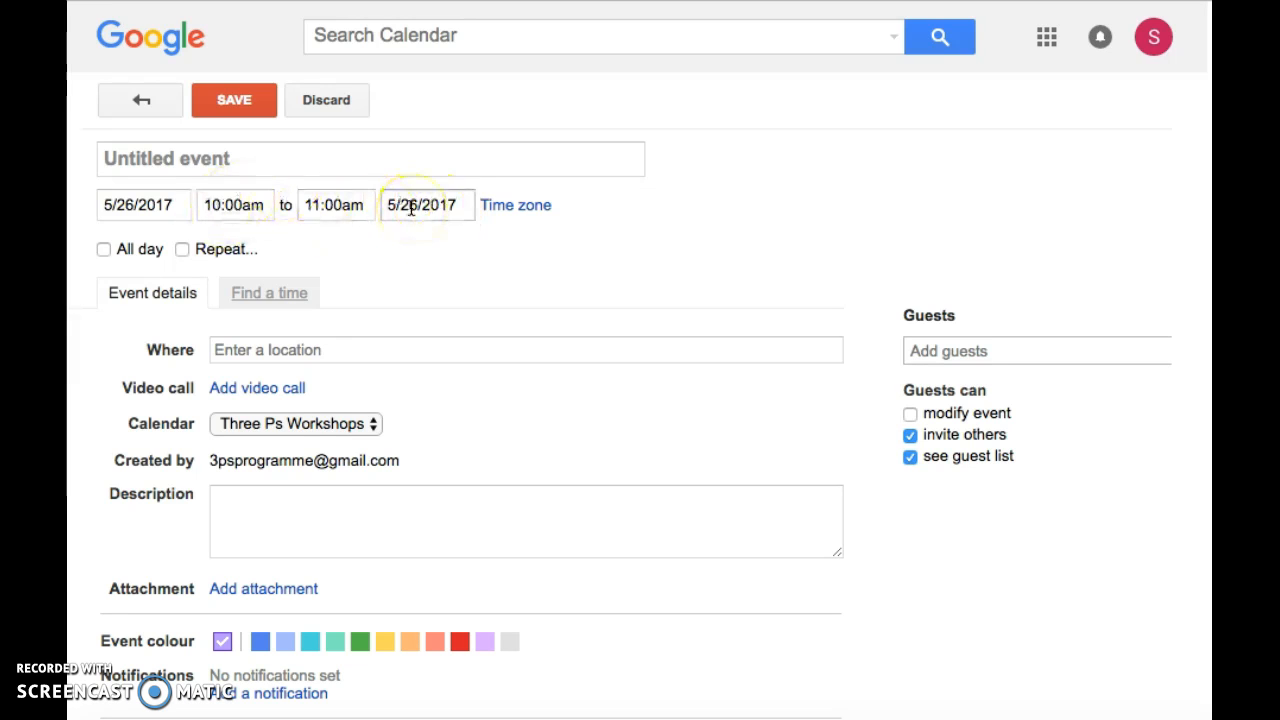
Try out the event's weekly repeat settings and cancel the recurrence
left_click(181, 249)
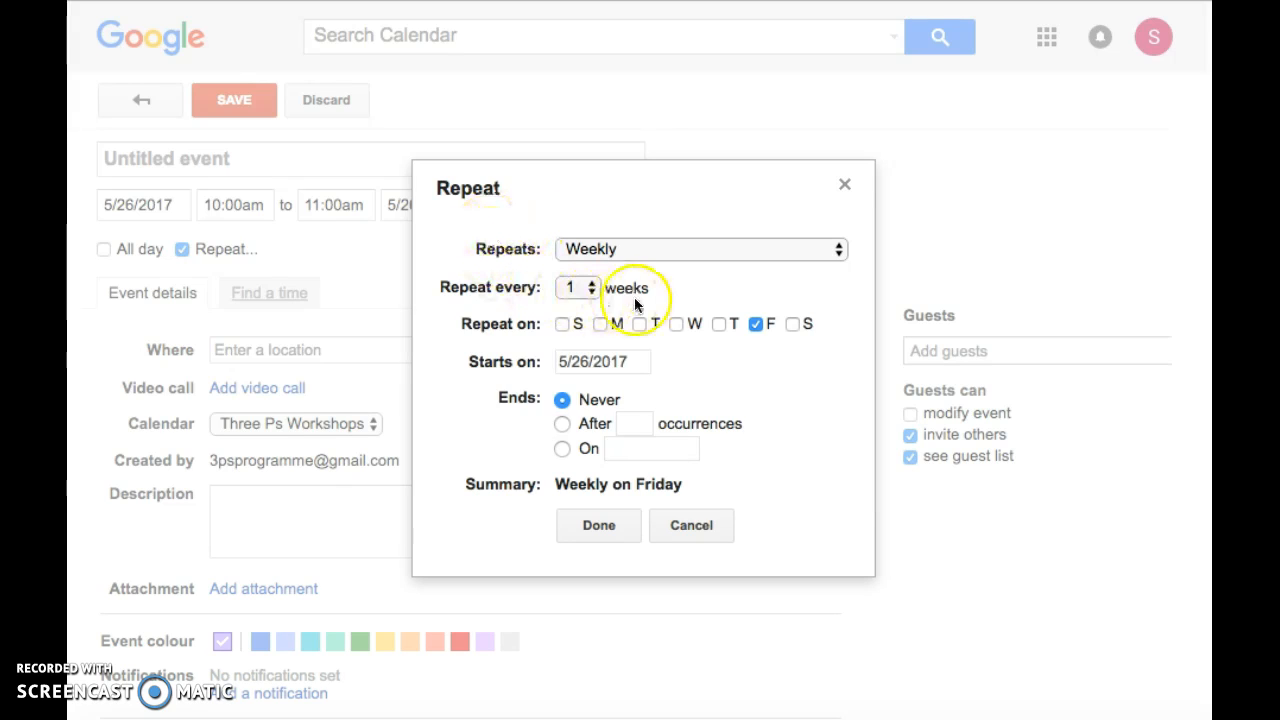
left_click_drag(587, 287, 580, 322)
left_click(583, 289)
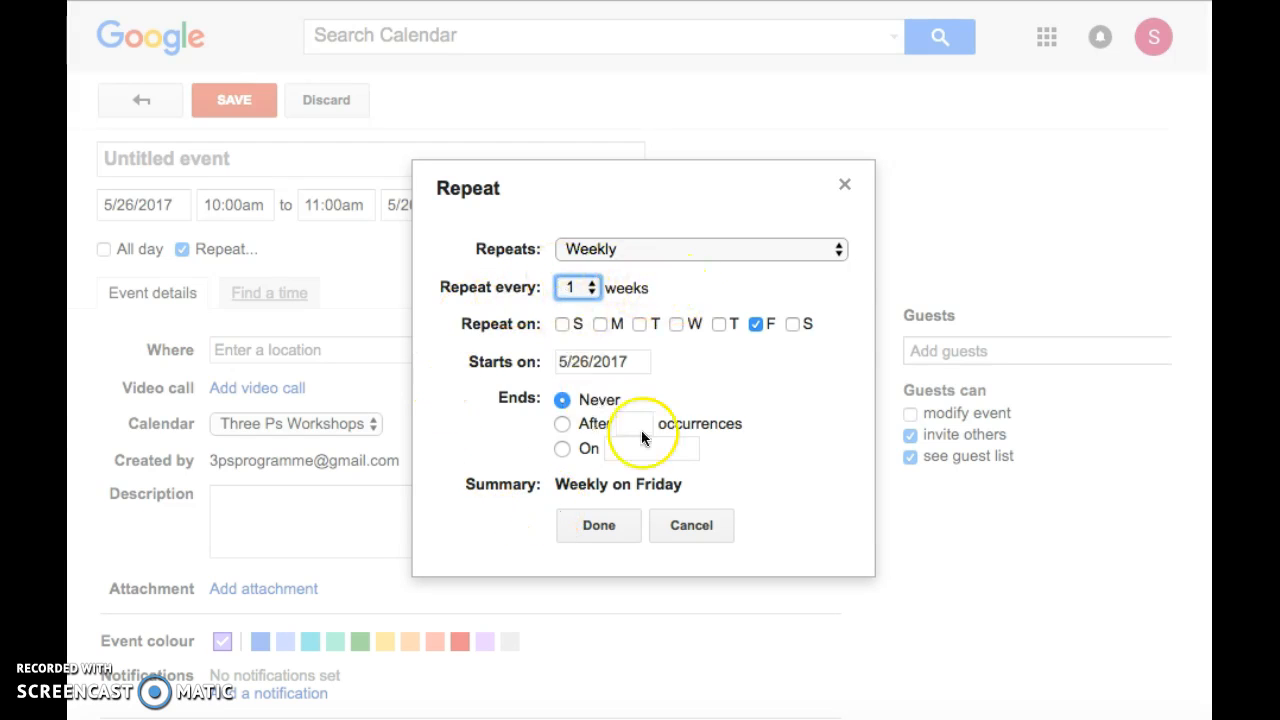
left_click(692, 526)
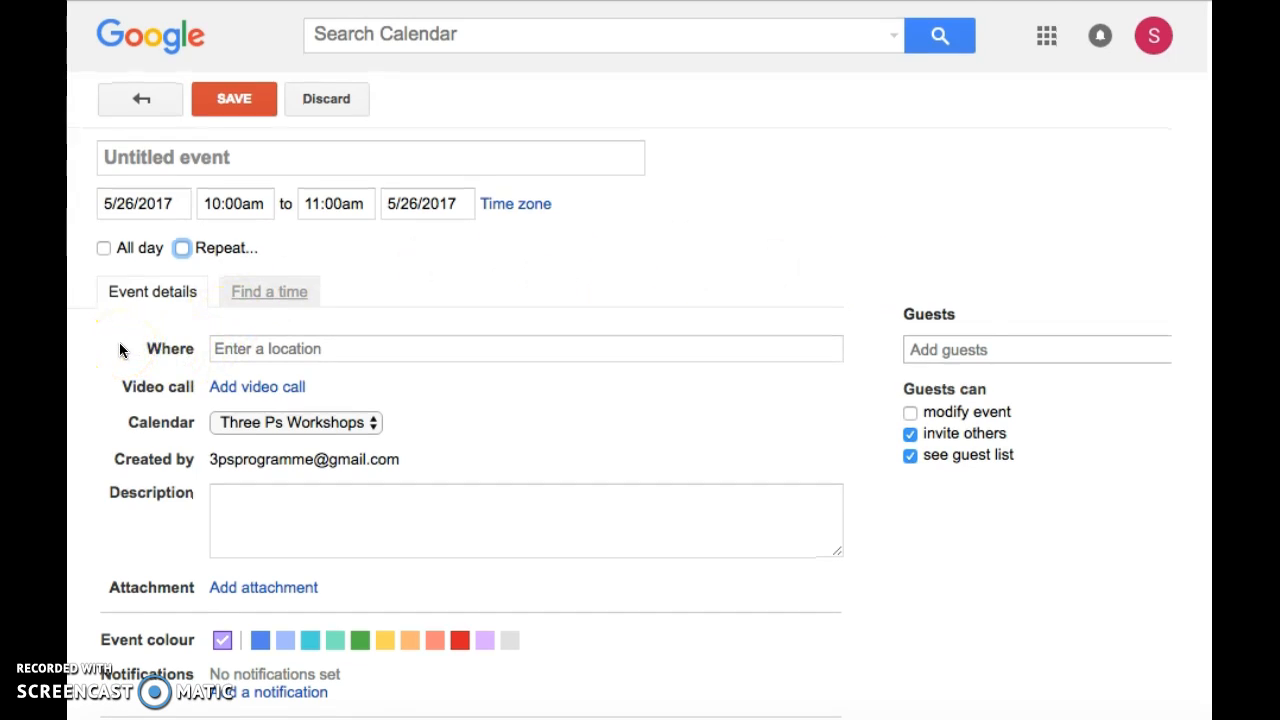
Set the untitled event's visibility to Public, and discard the event
scroll(119, 349, "down", 3)
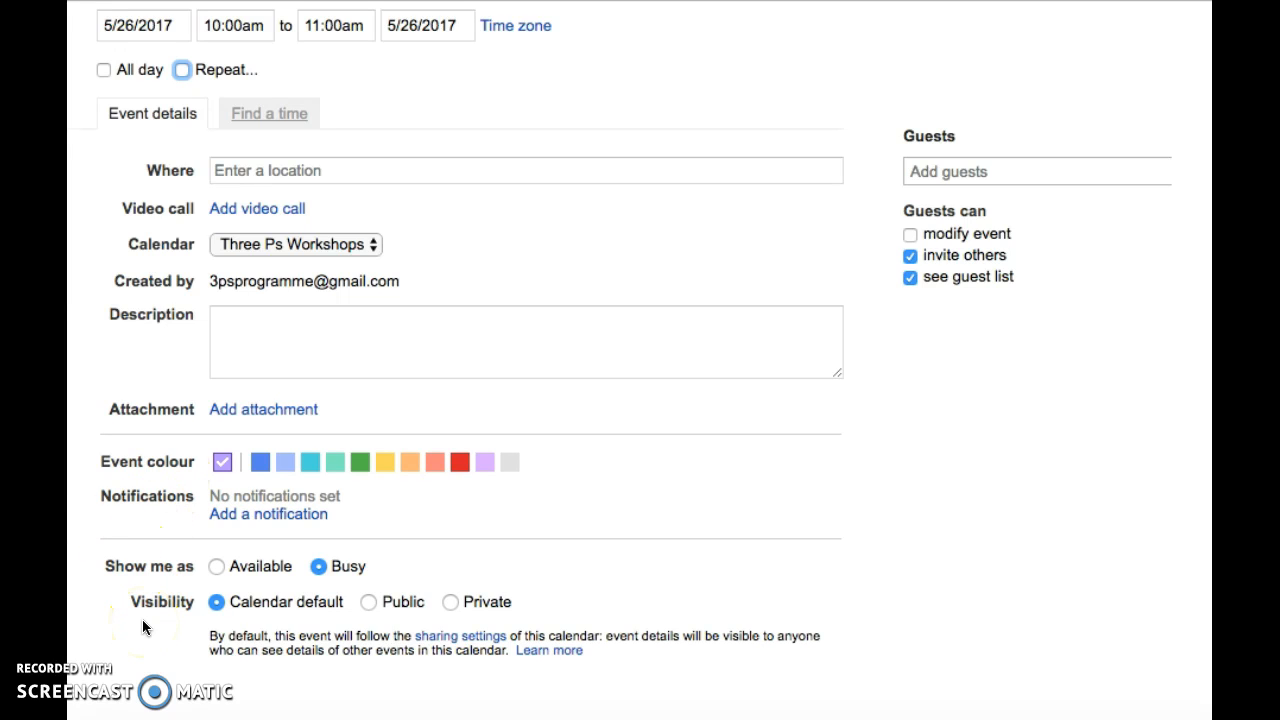
left_click(369, 602)
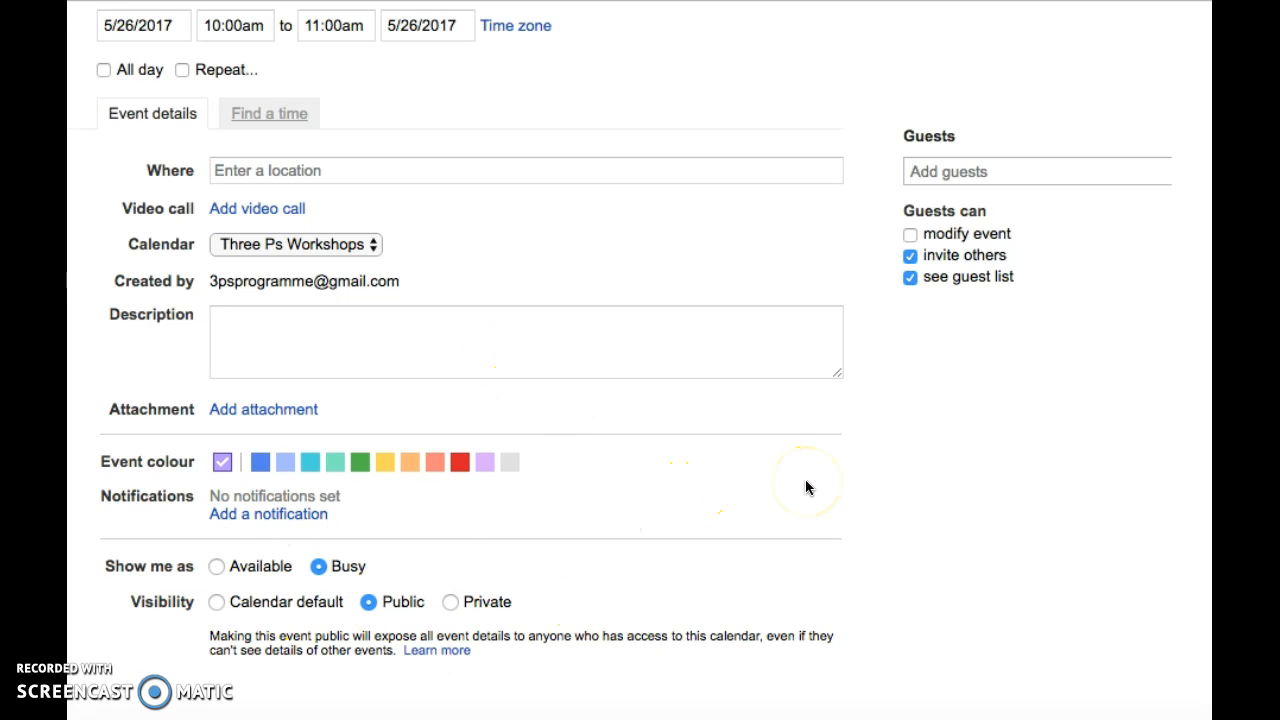
scroll(807, 487, "up", 4)
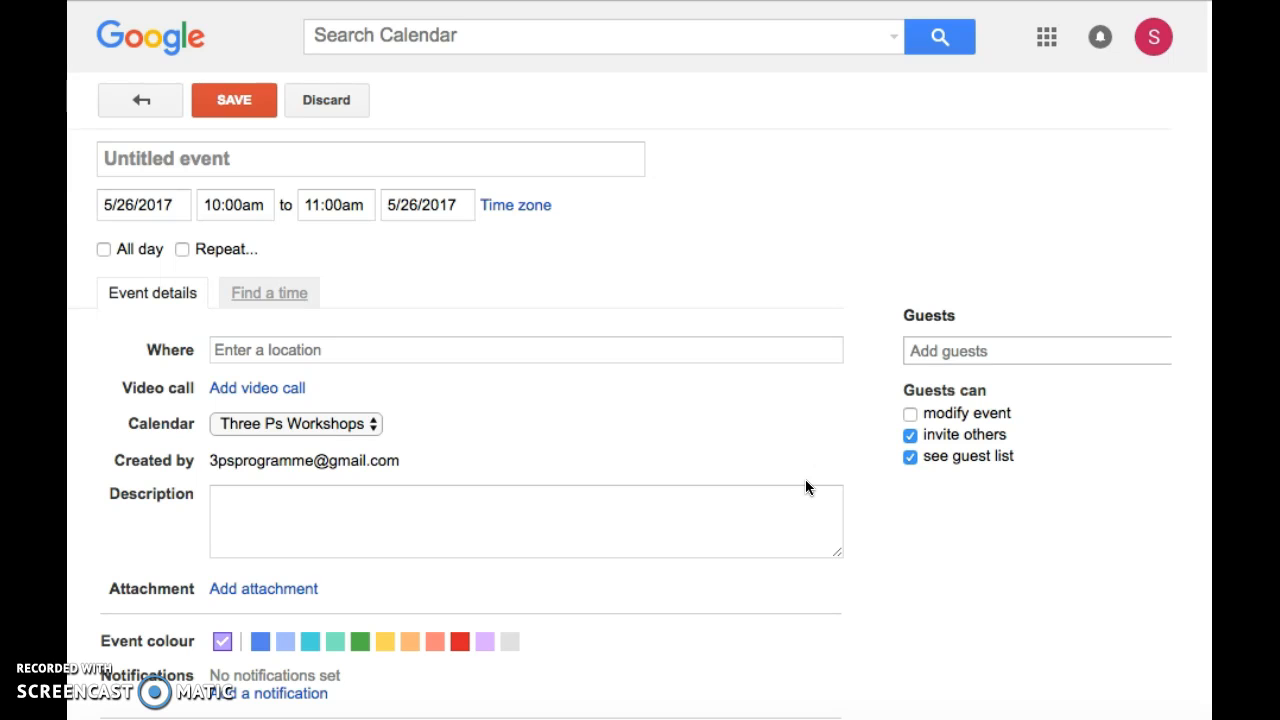
left_click(328, 101)
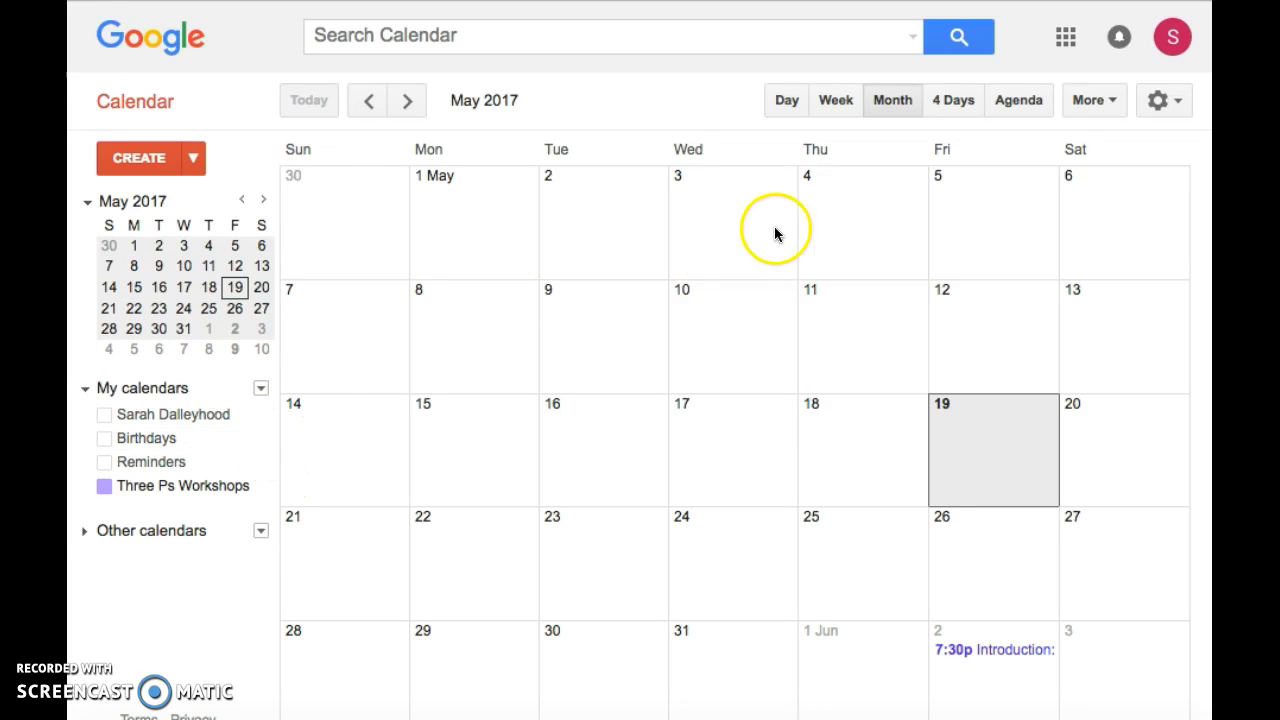
Open the embed customisation options for colour and size from the Three Ps Workshops calendar's settings
left_click(1178, 106)
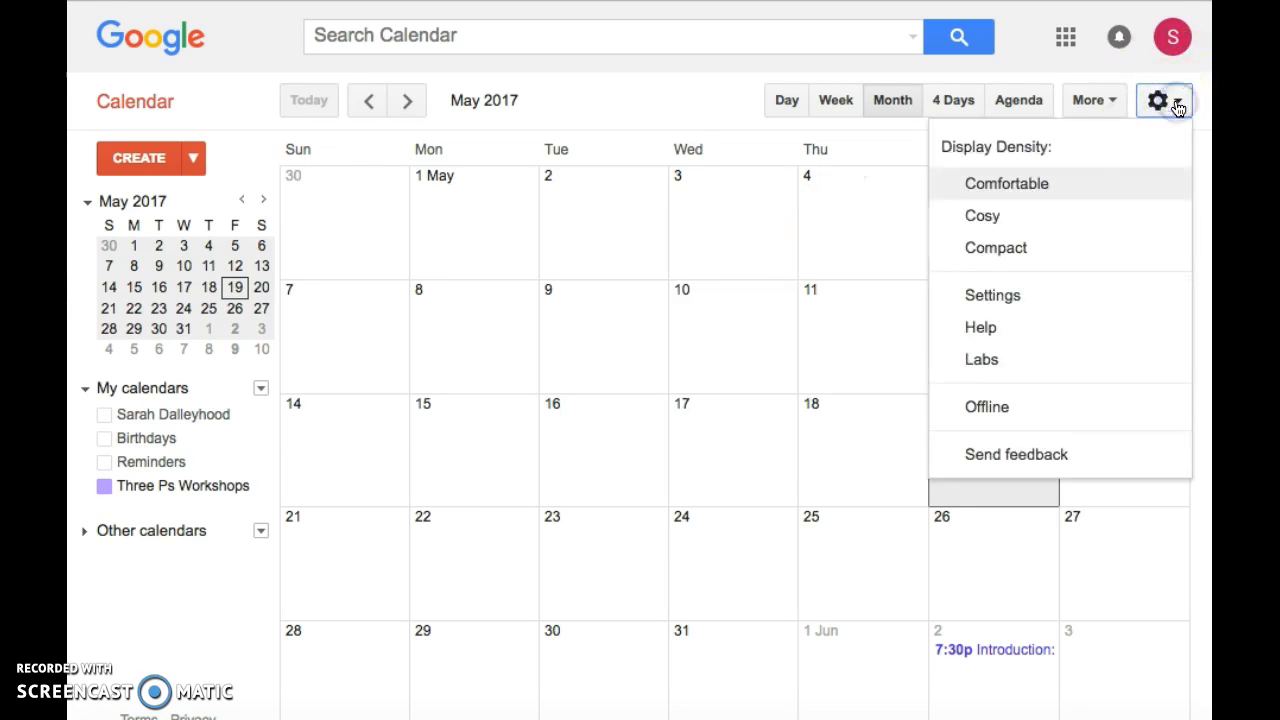
left_click(1011, 308)
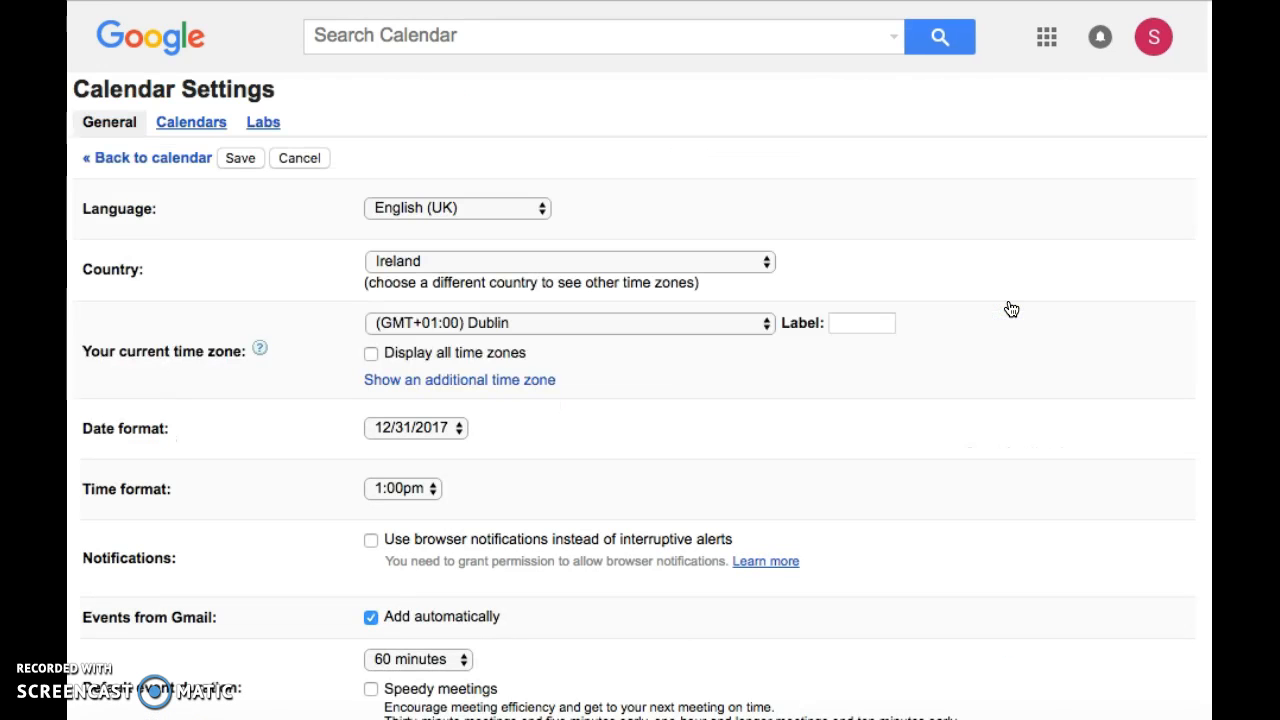
left_click(181, 129)
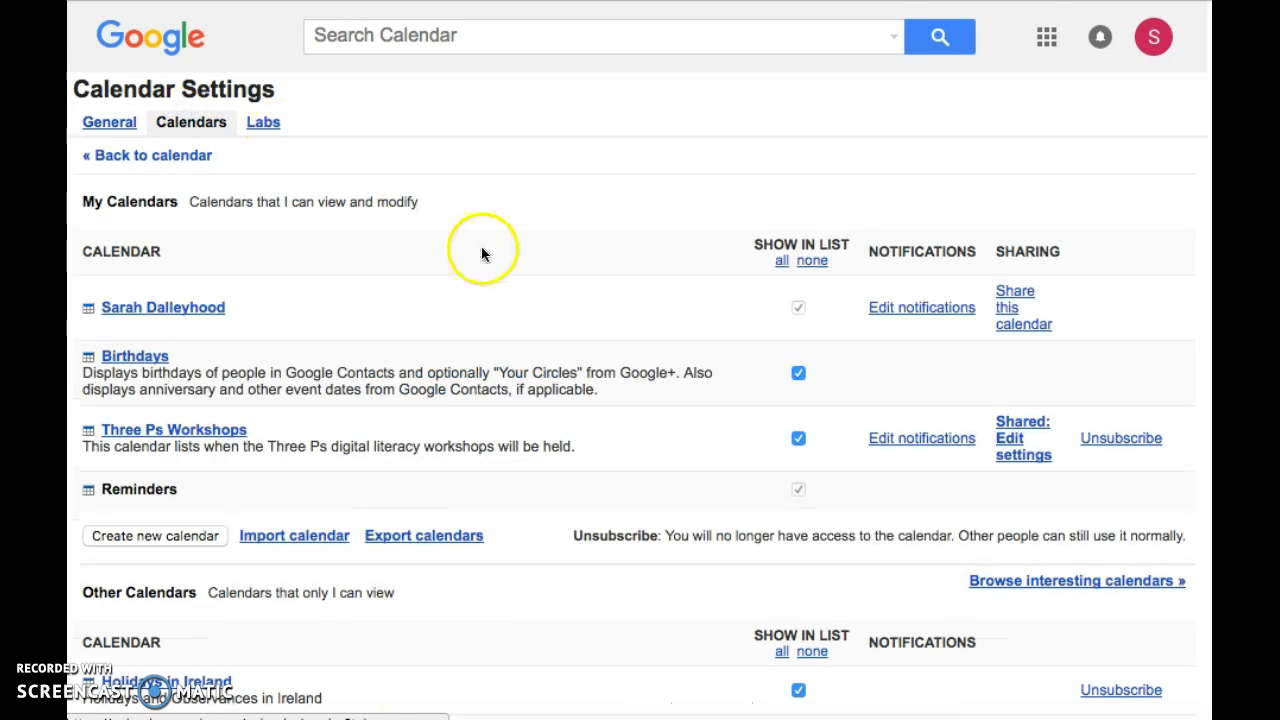
scroll(483, 249, "down", 1)
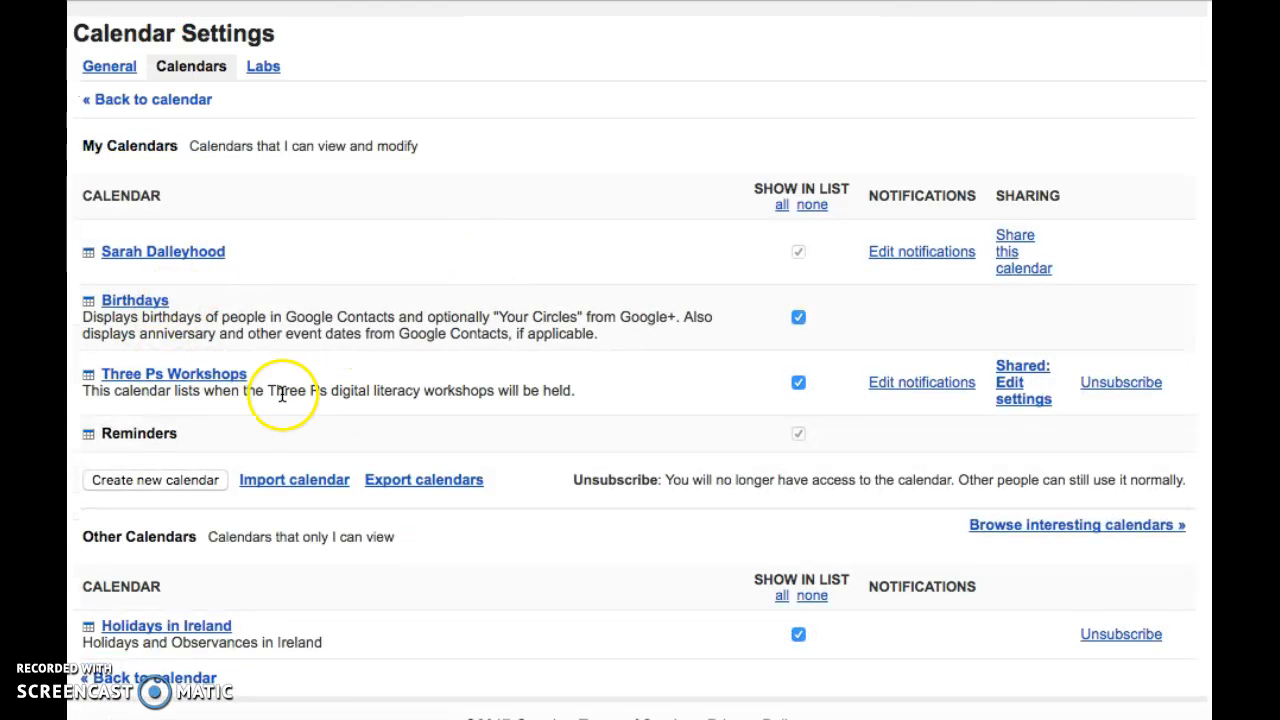
left_click(213, 376)
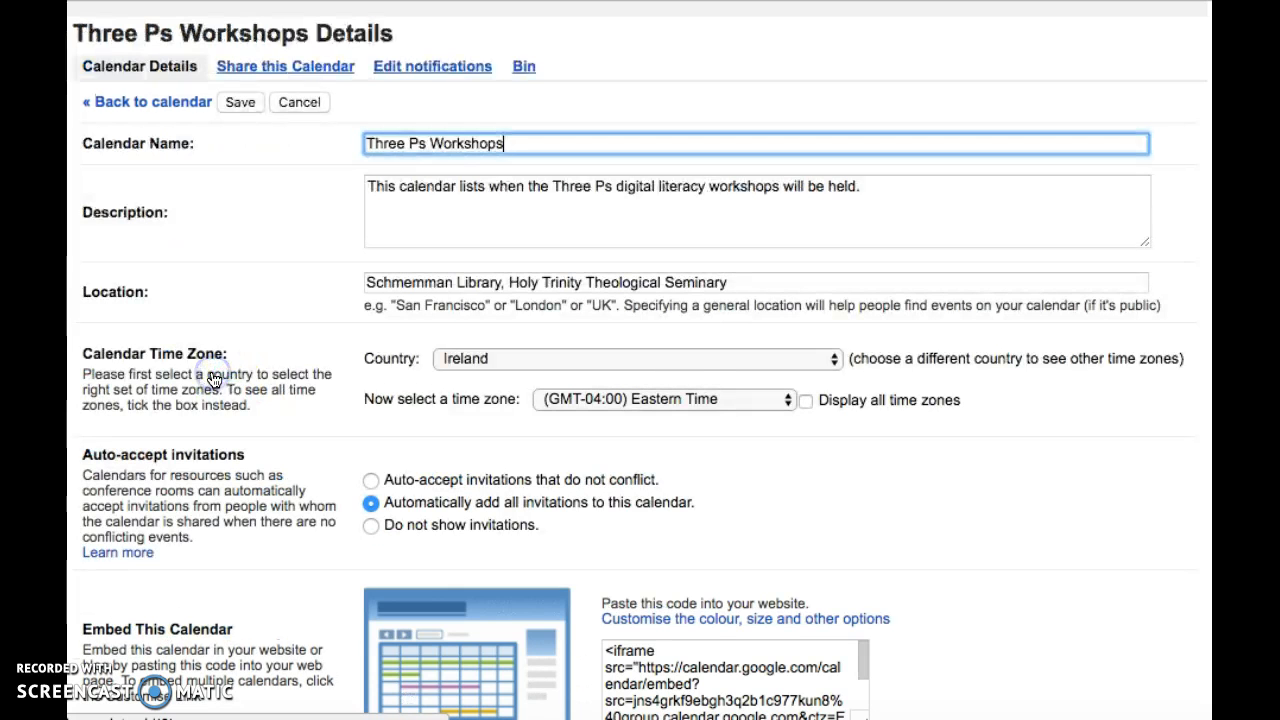
scroll(191, 276, "down", 3)
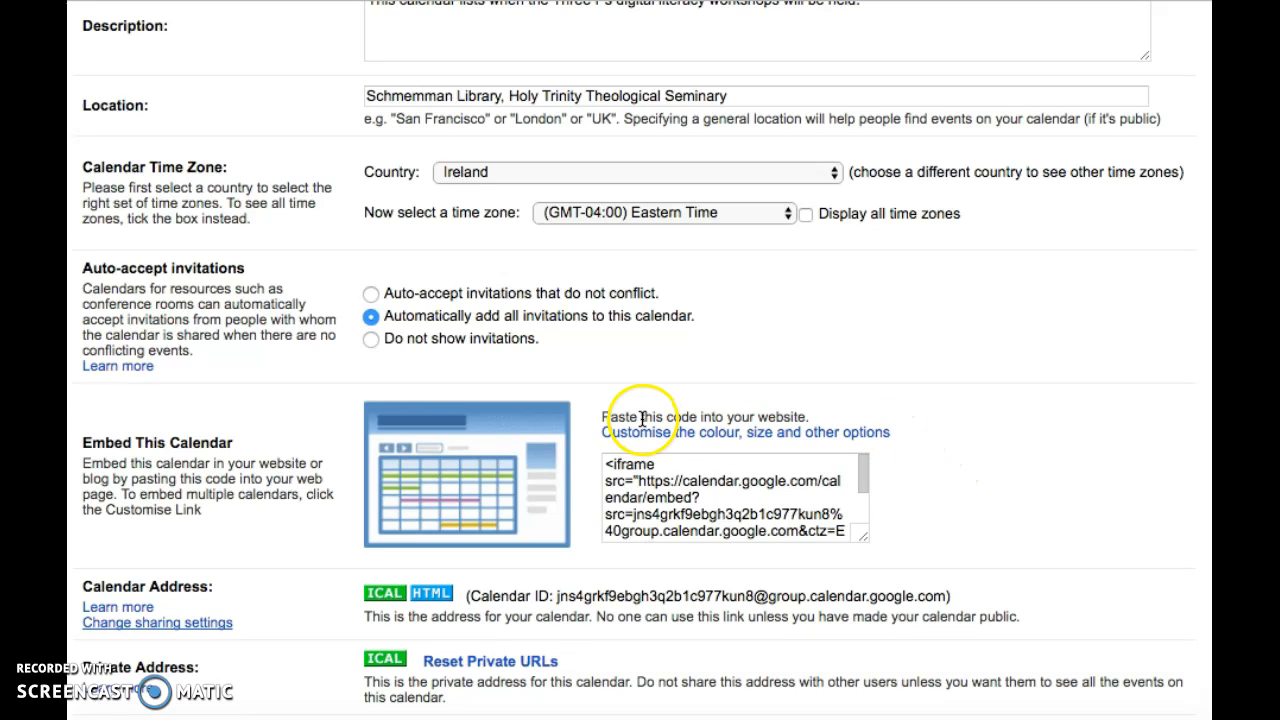
left_click(872, 432)
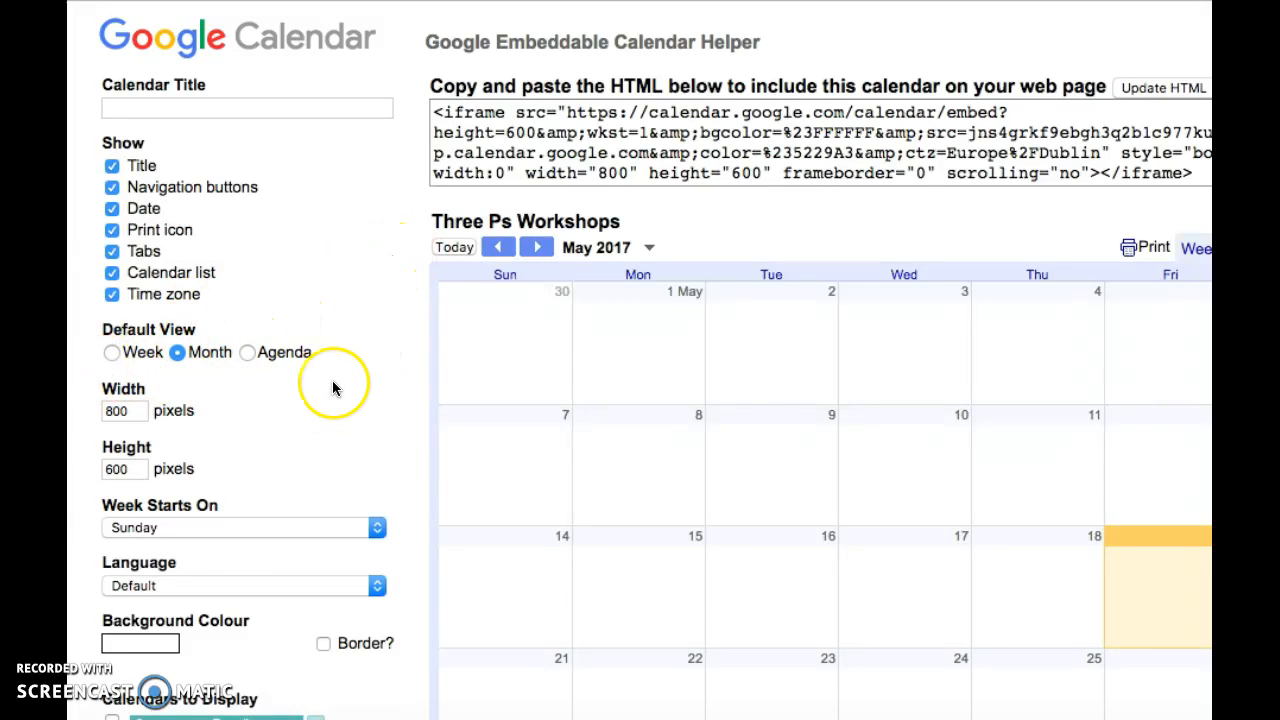
Try Agenda as the embedded calendar's default view and switch it back to Month
left_click(247, 354)
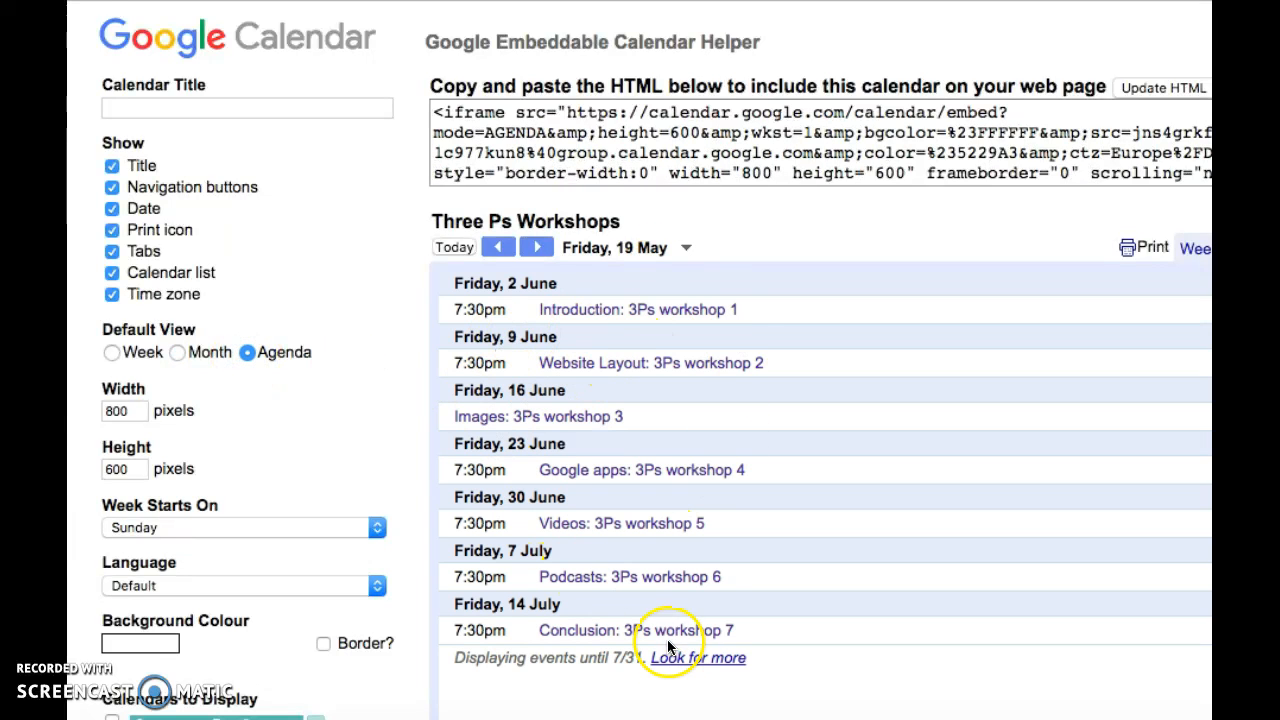
left_click(178, 352)
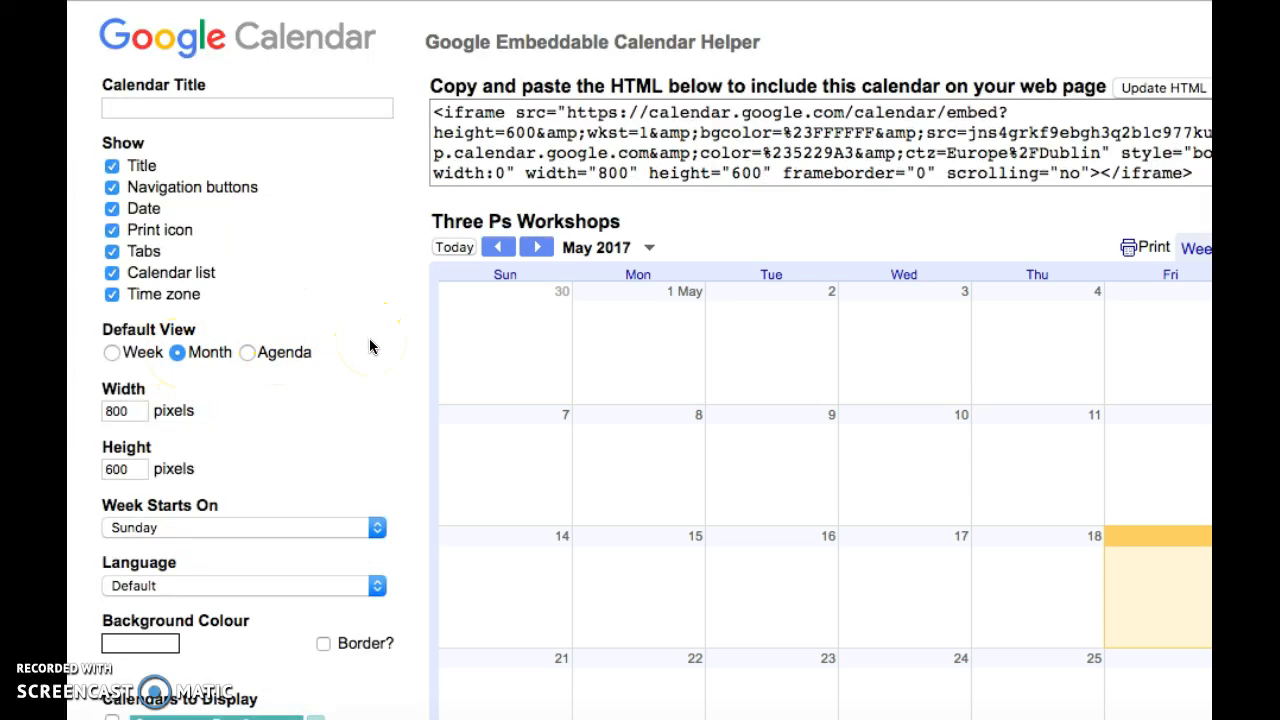
Set the embedded calendar's width to 600 pixels
scroll(370, 347, "down", 5)
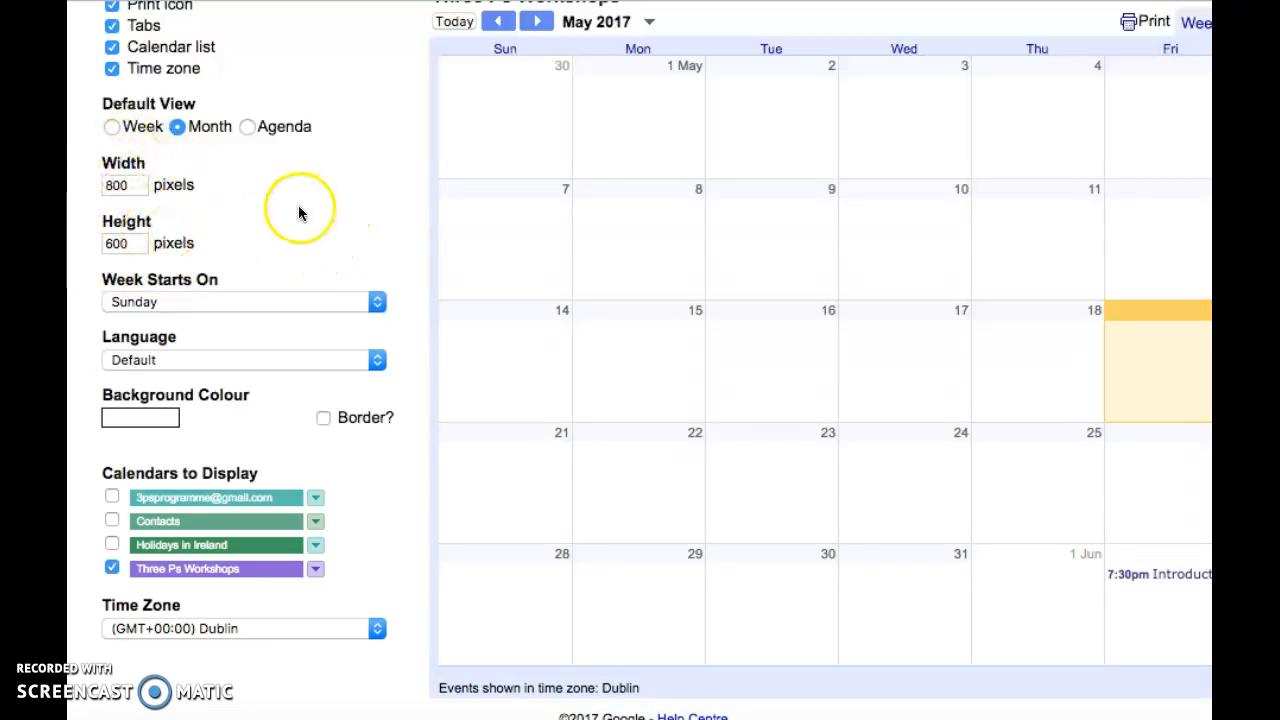
left_click(112, 187)
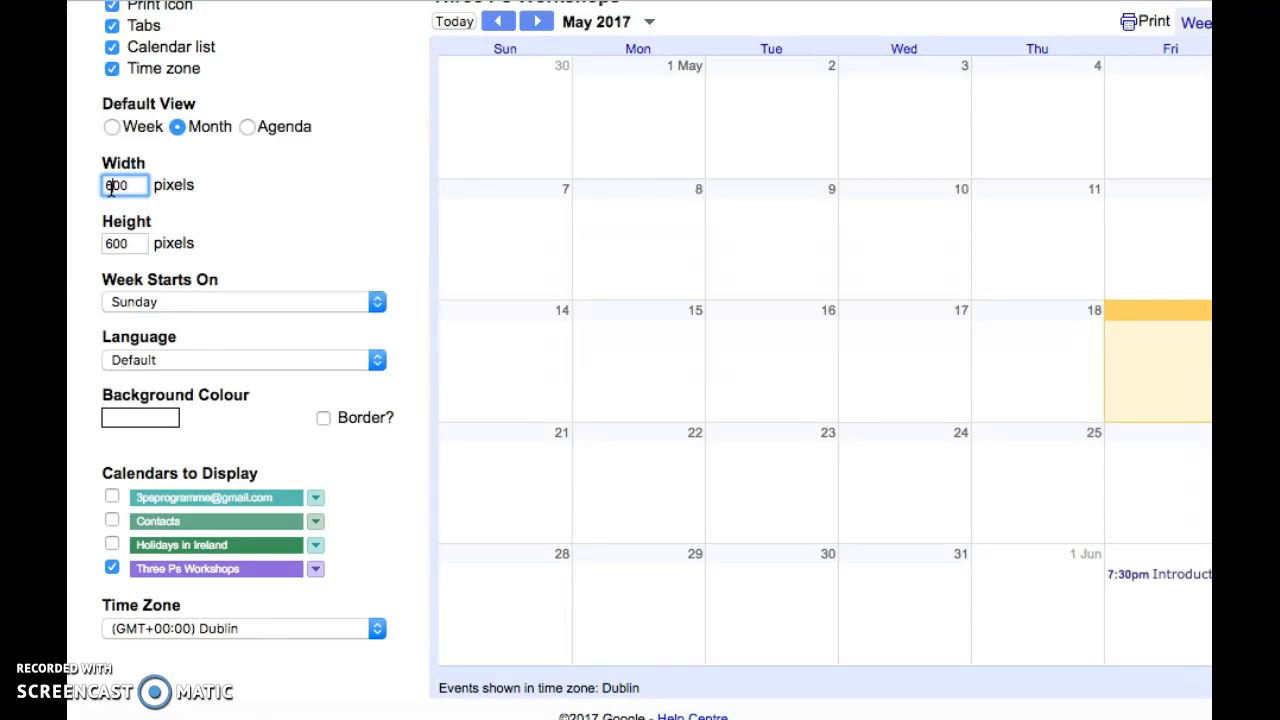
left_click(288, 230)
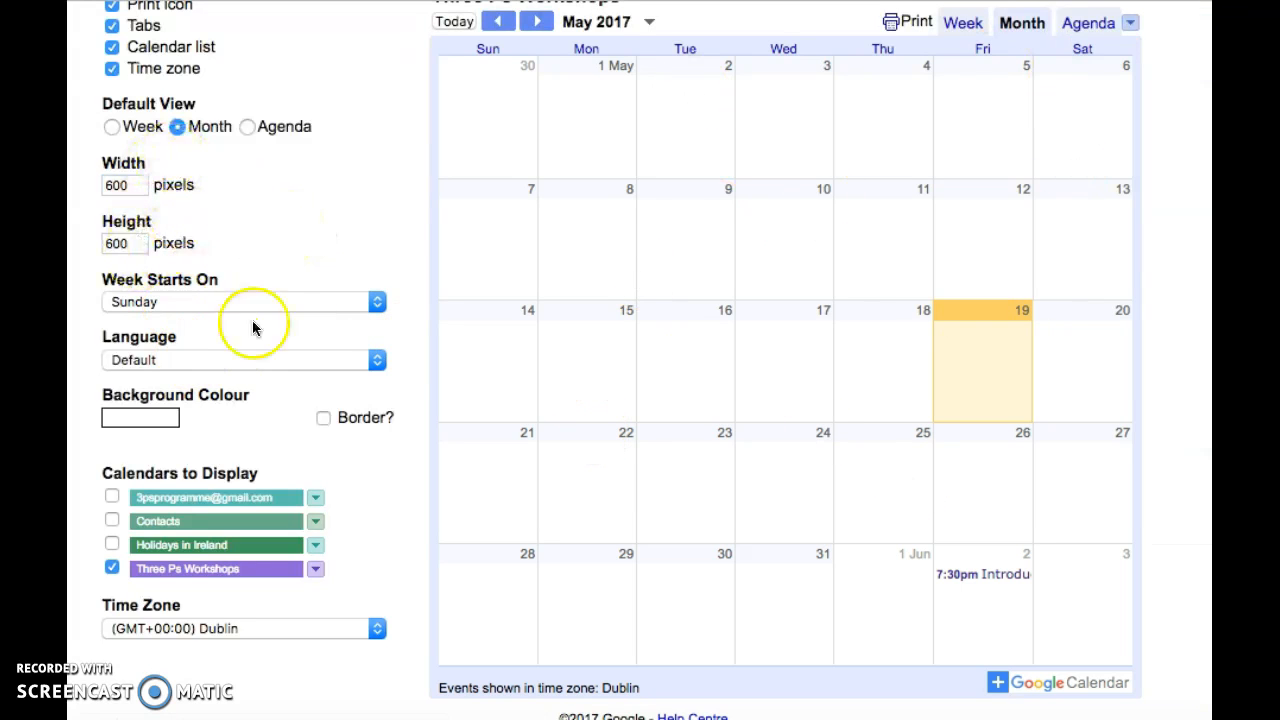
Set the embedded calendar's time zone to (GMT-05:00) Eastern Time
left_click(371, 629)
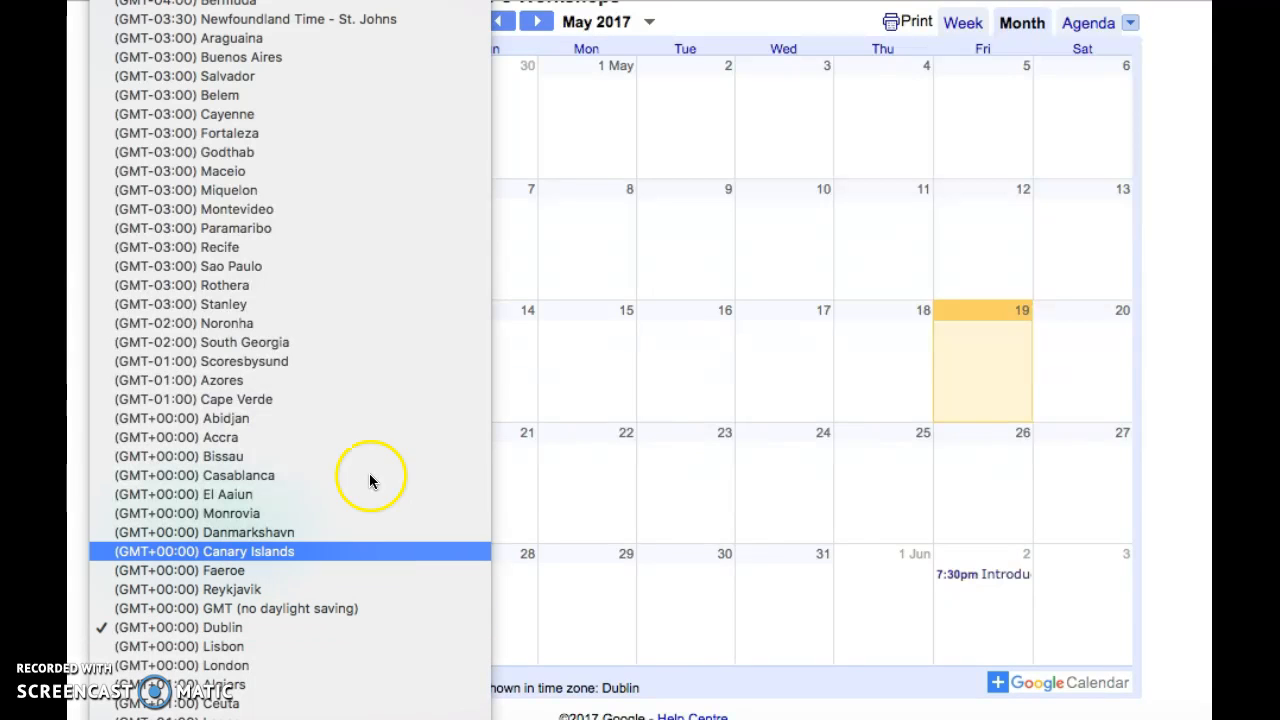
scroll(290, 360, "up", 5)
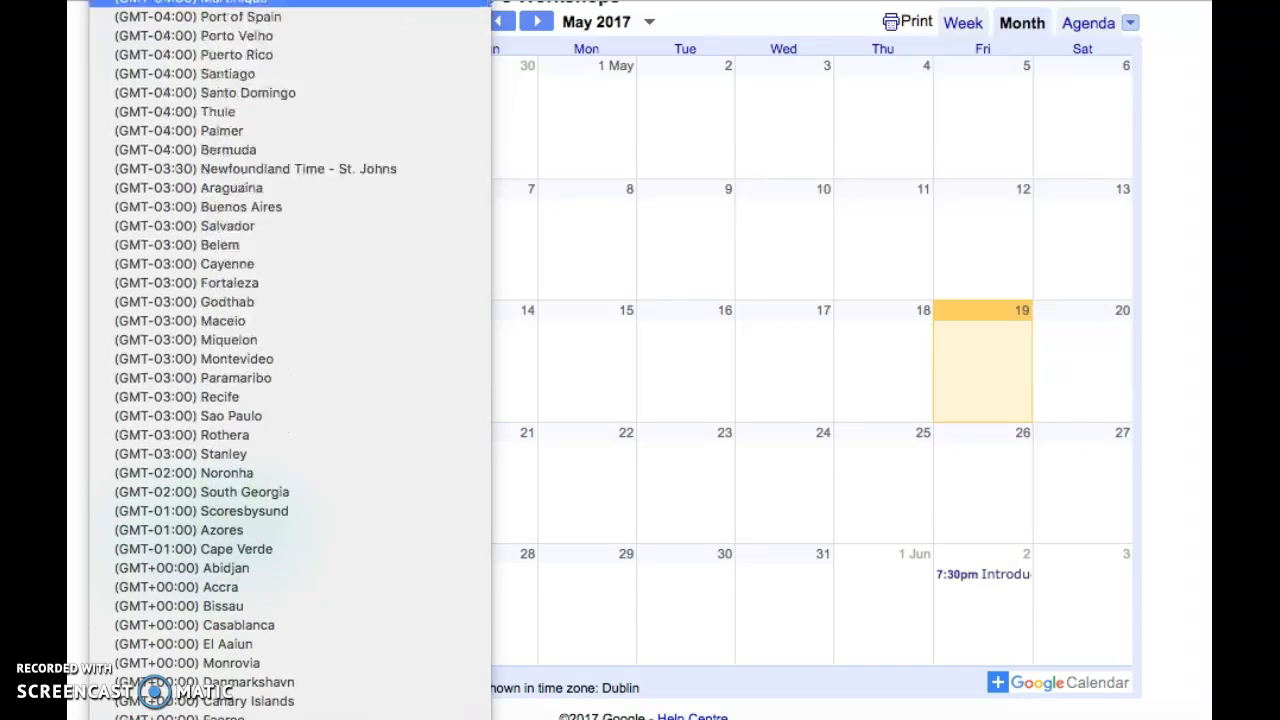
scroll(290, 360, "up", 3)
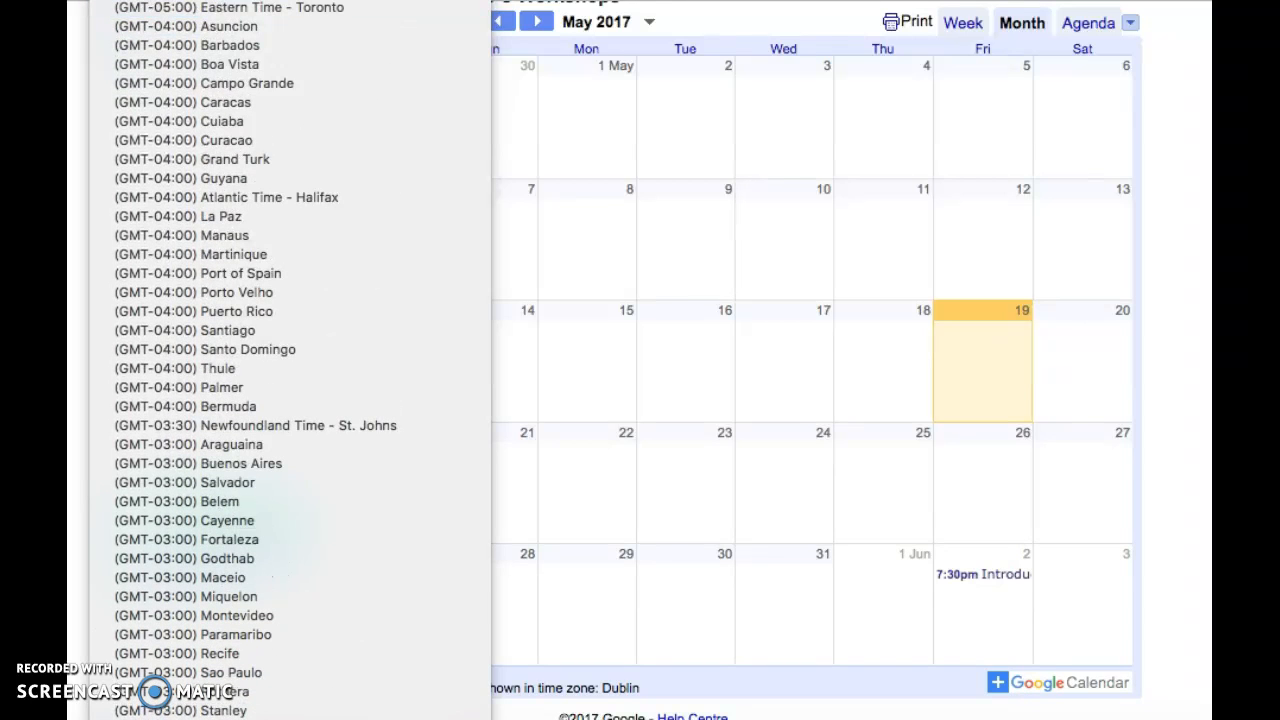
key("Return")
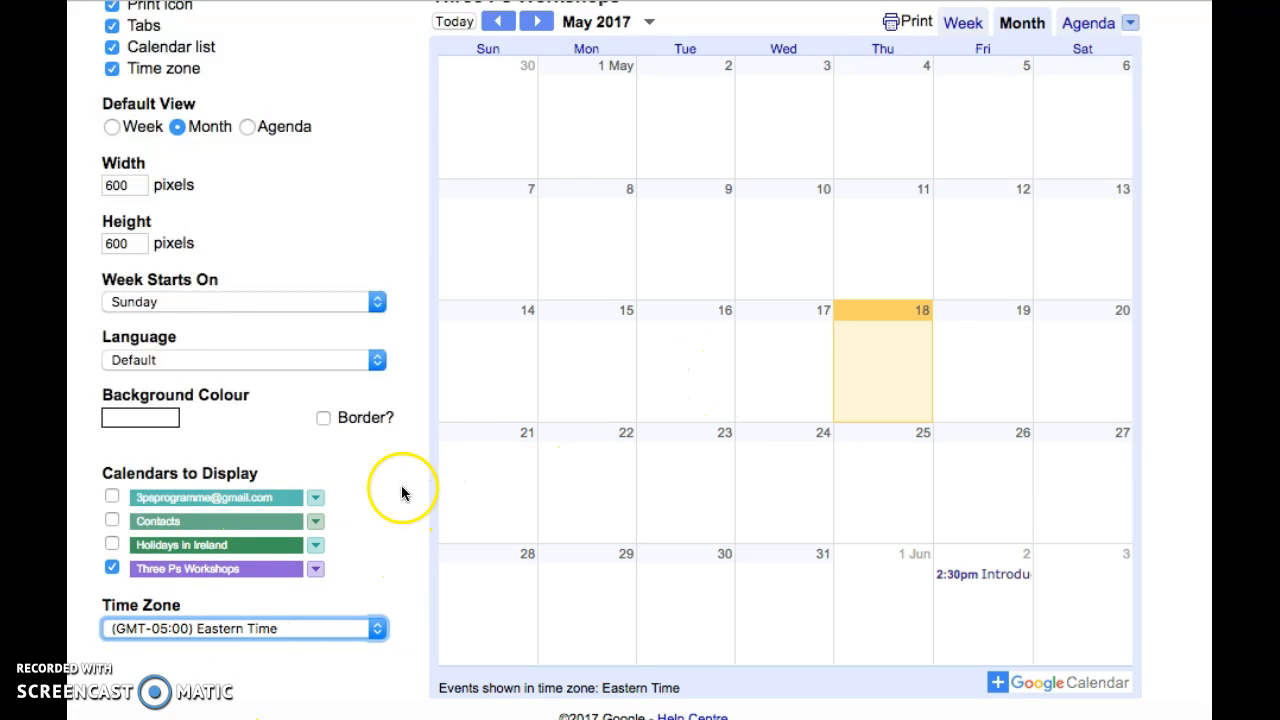
Update the embed HTML for the Three Ps Workshops calendar and copy the complete iframe code
scroll(401, 566, "up", 5)
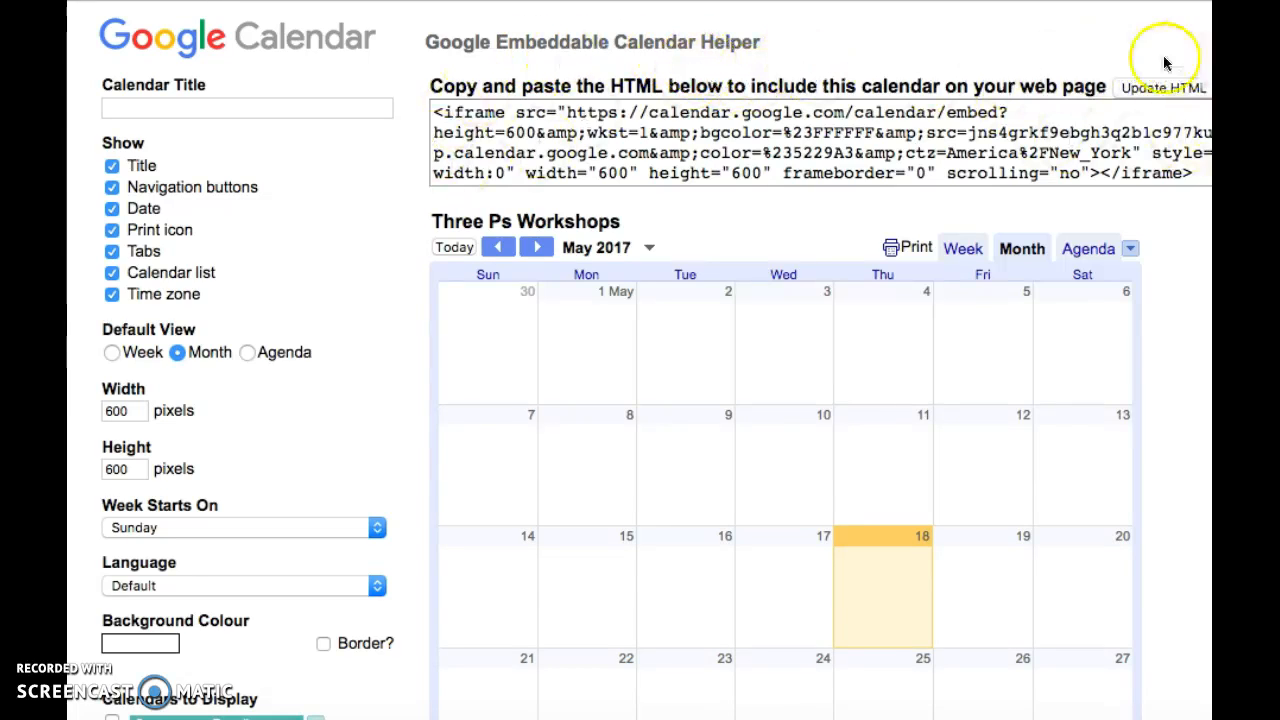
left_click(1152, 89)
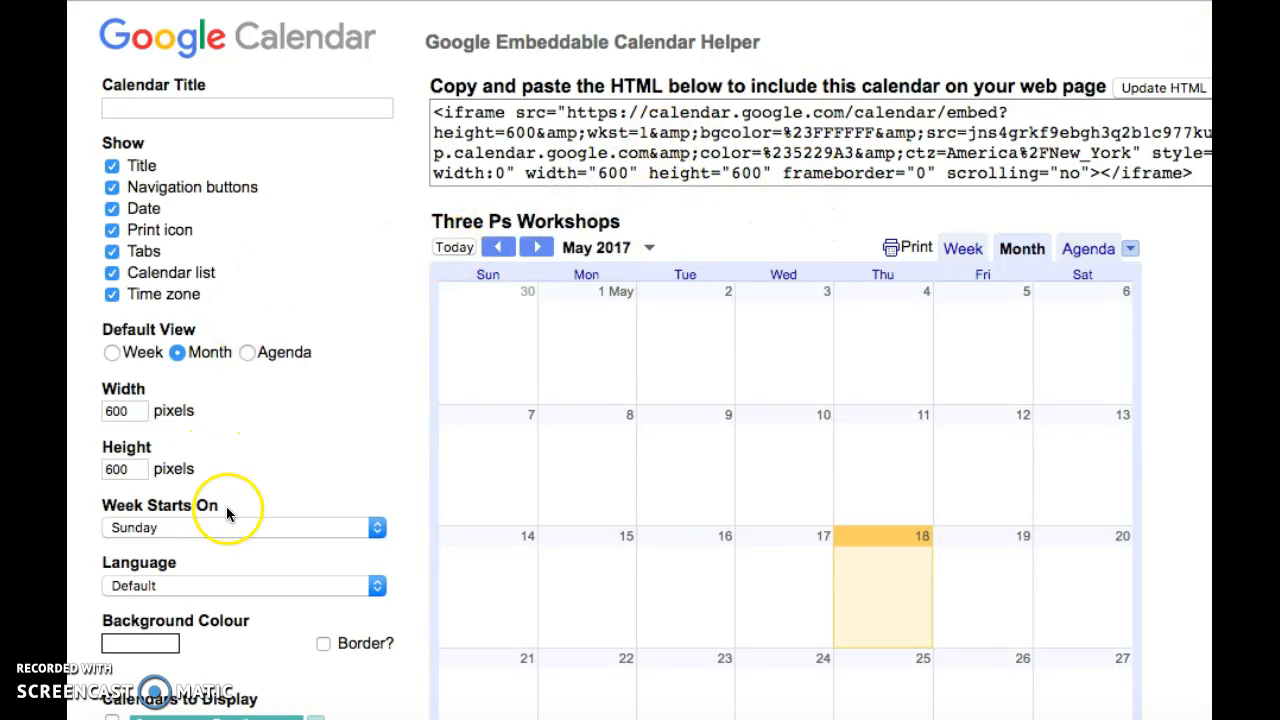
left_click(437, 114)
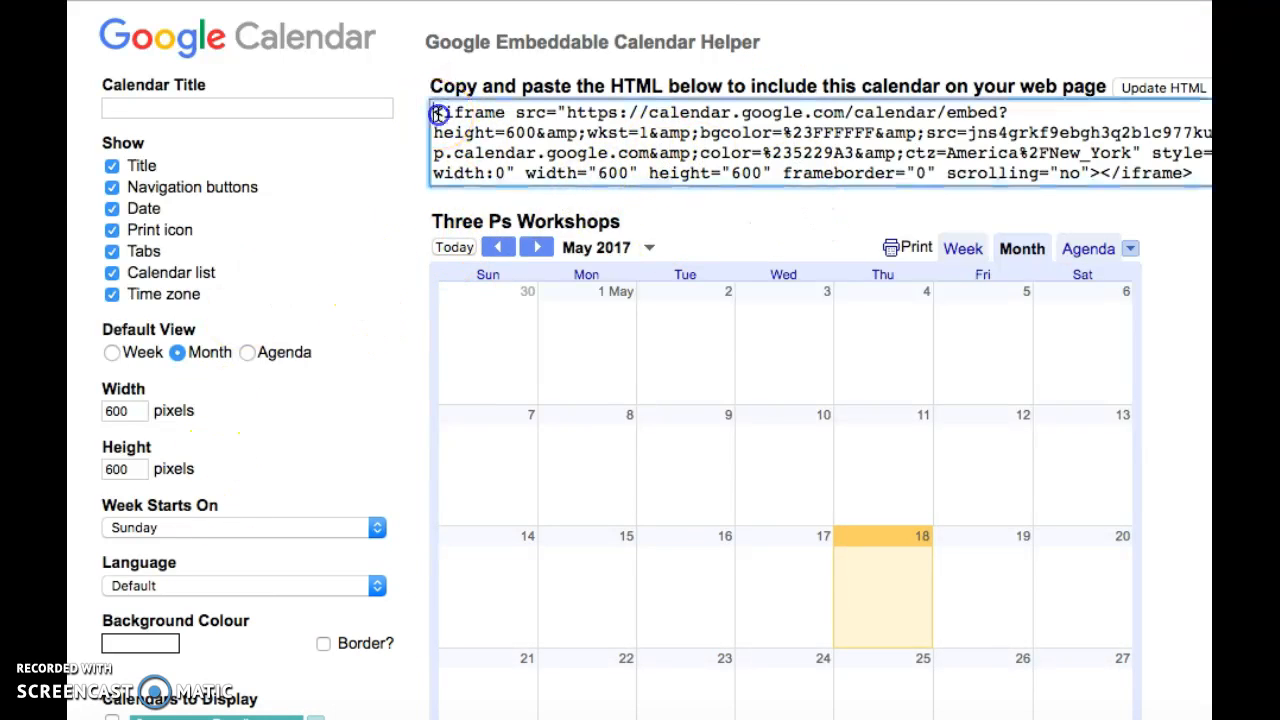
left_click(1198, 173, "shift")
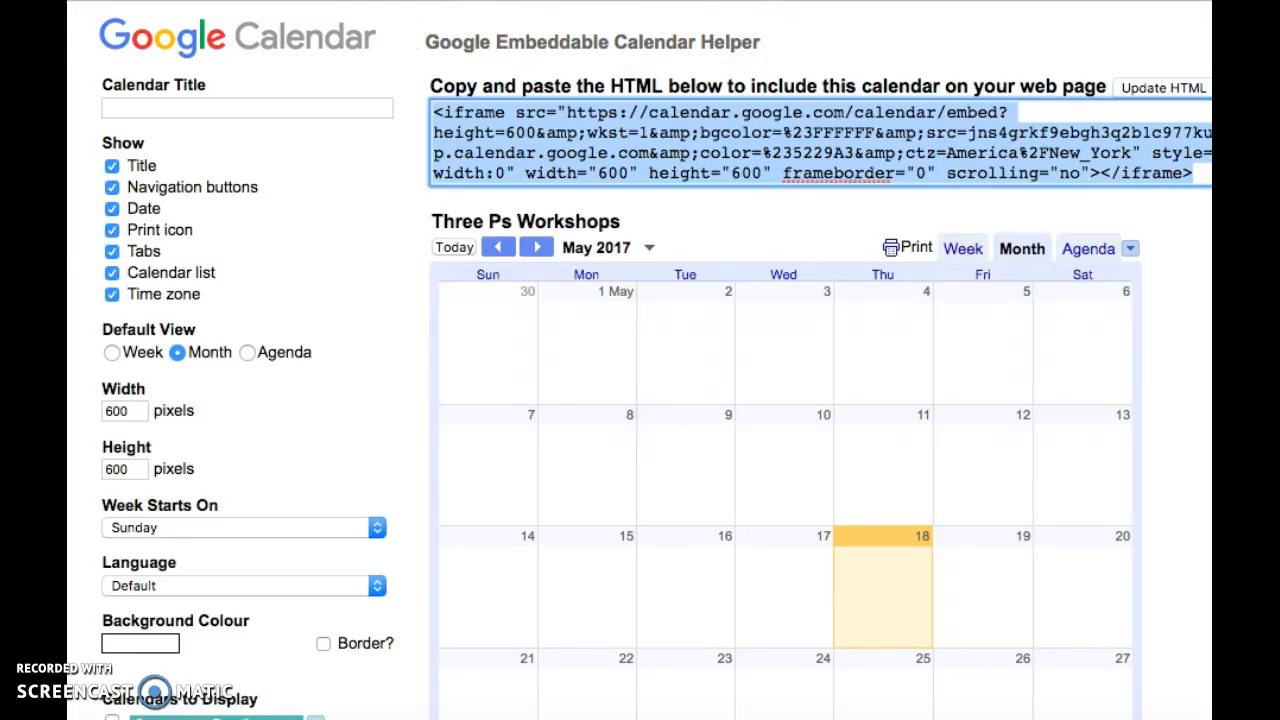
Switch to the Wix editor's Workshops page and add the HTML iFrame/Embed app from the Wix App Market
key("ctrl+Tab")
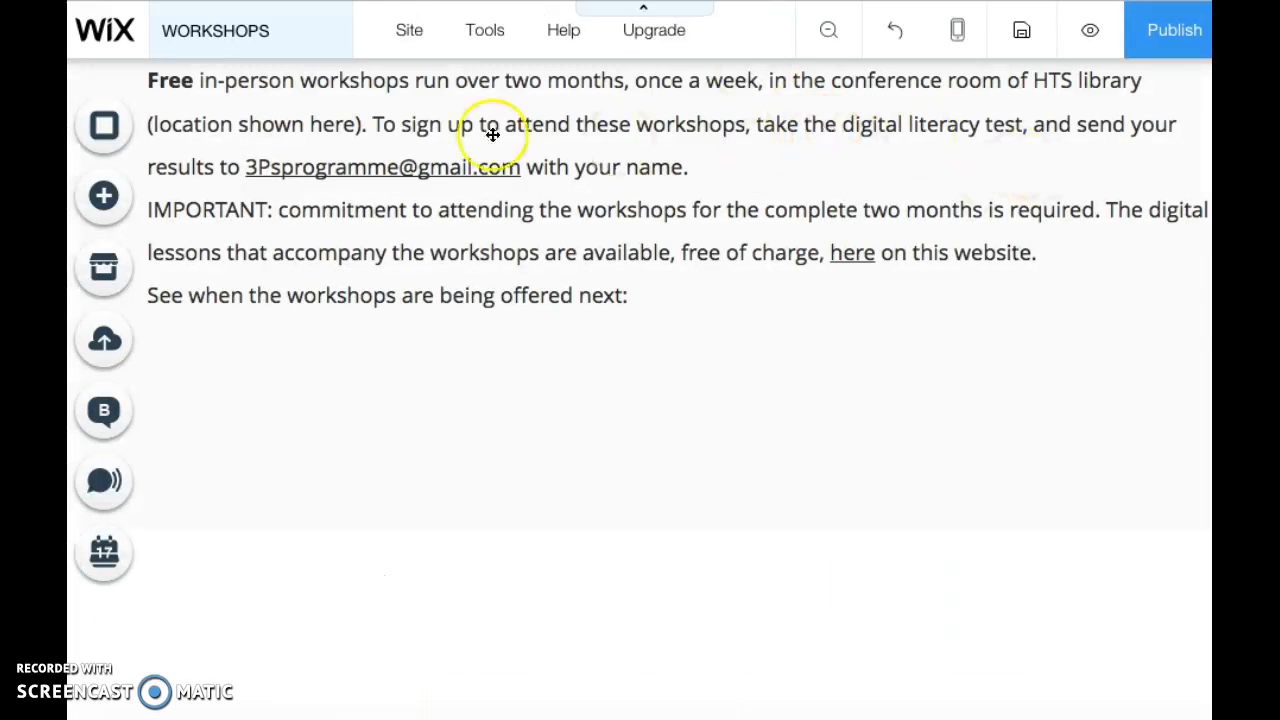
scroll(714, 223, "up", 5)
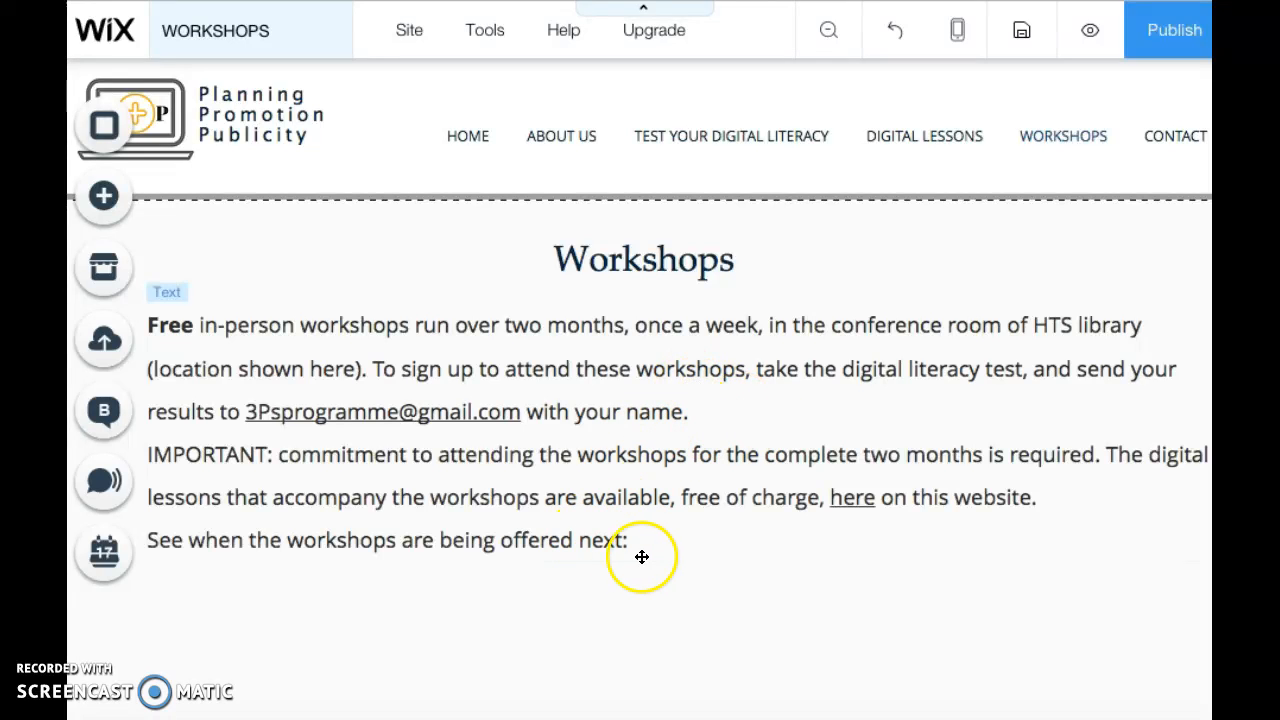
left_click(119, 273)
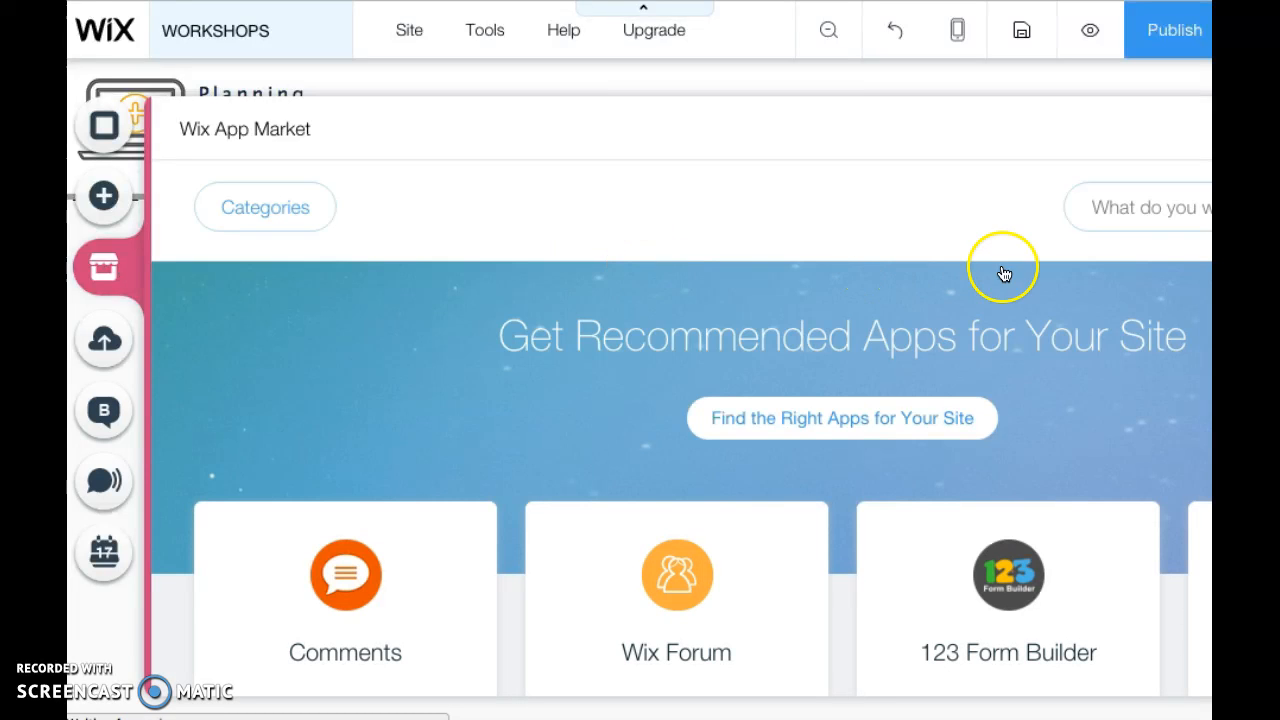
scroll(836, 268, "right", 3)
left_click(813, 215)
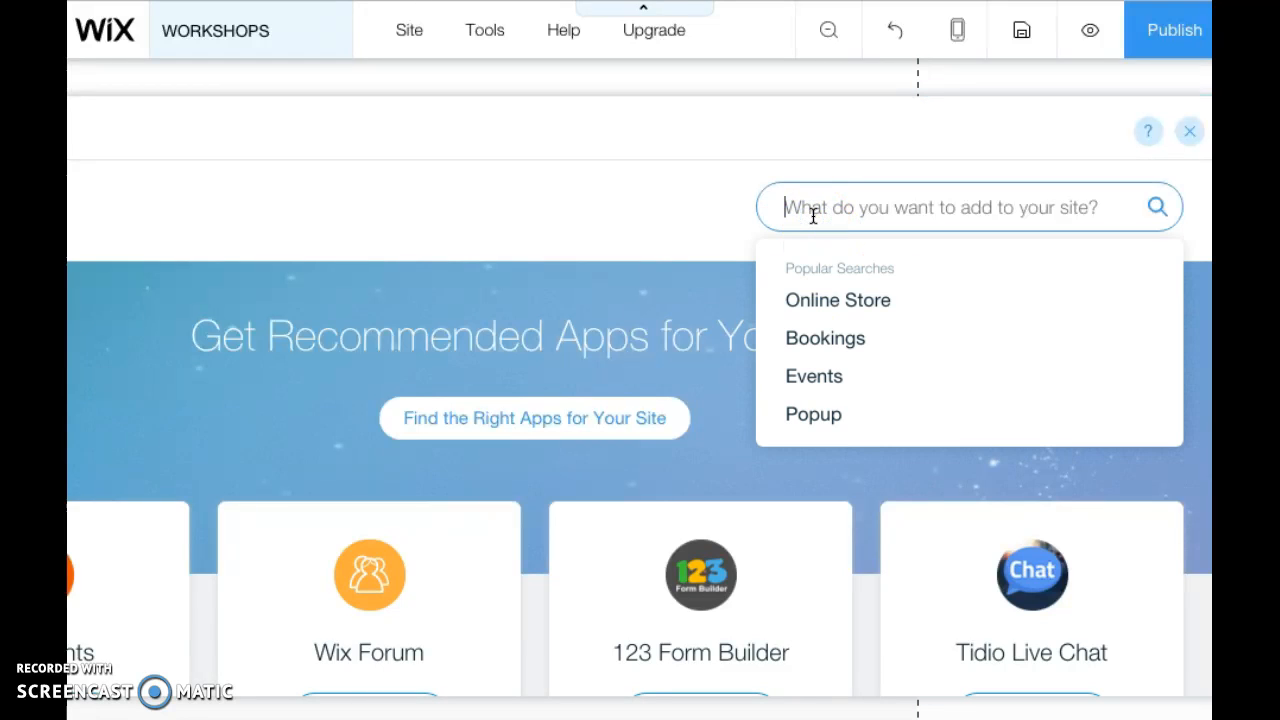
type("HT")
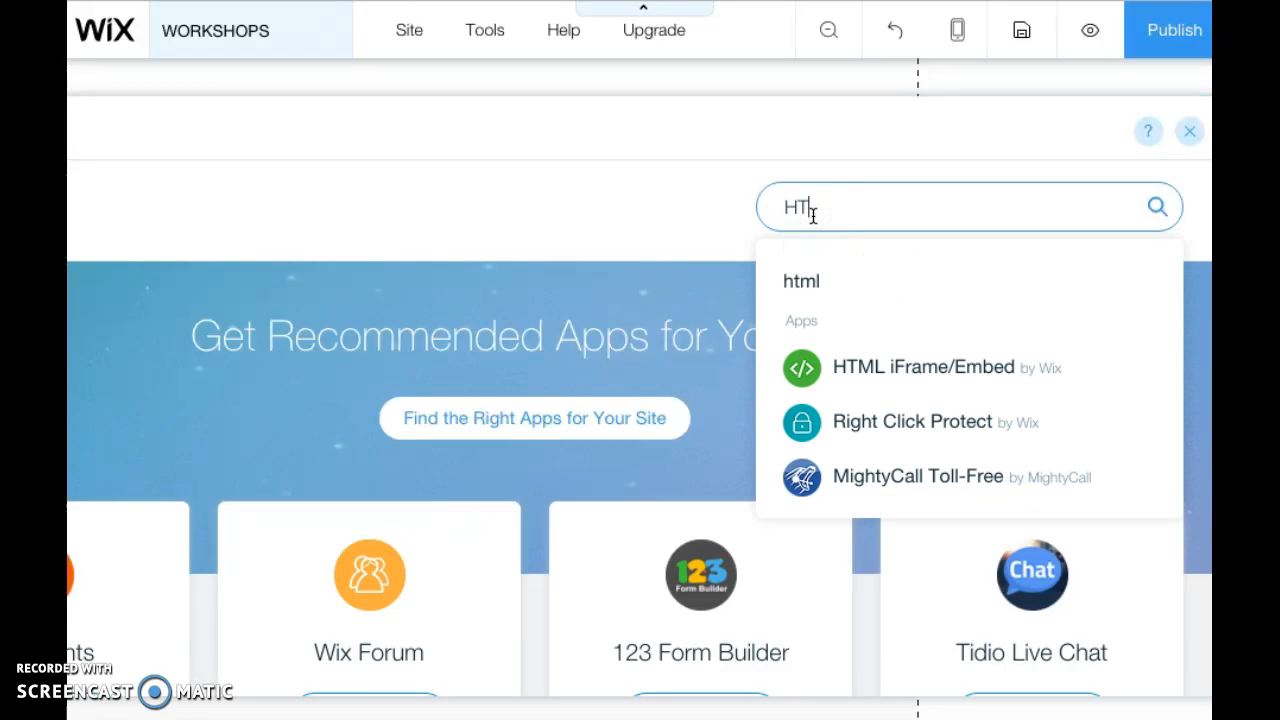
left_click(933, 370)
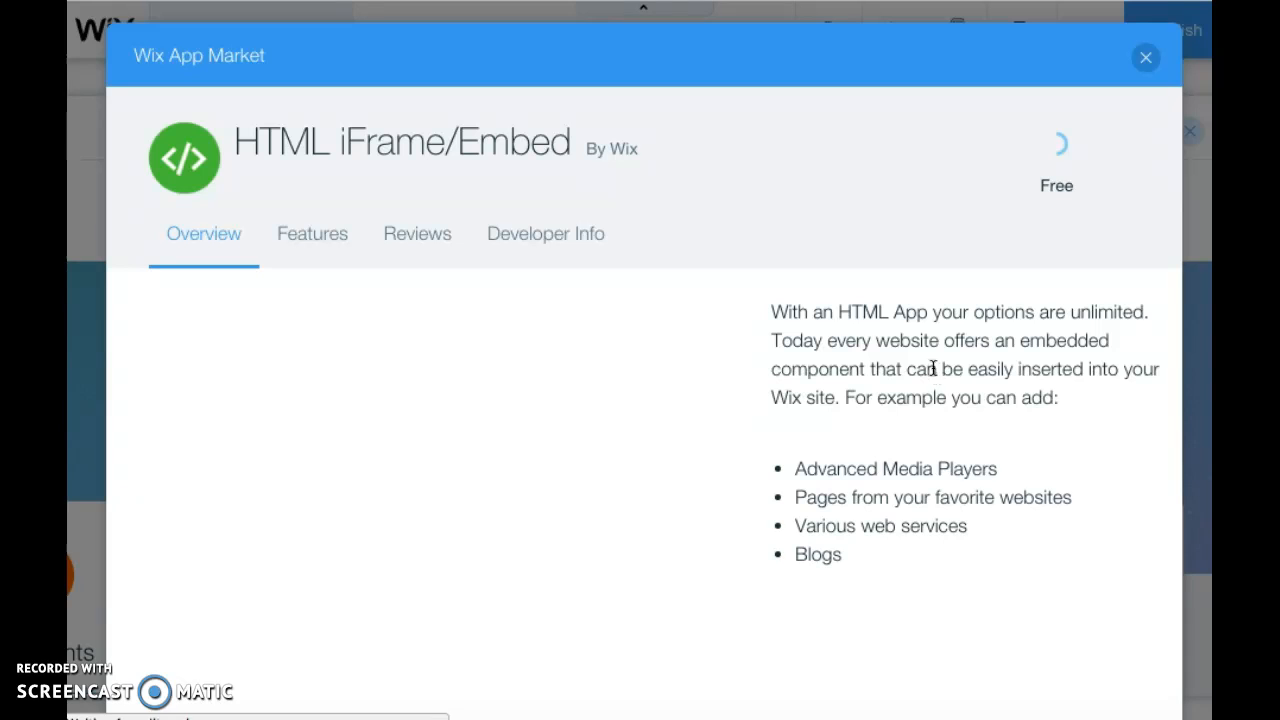
left_click(1050, 145)
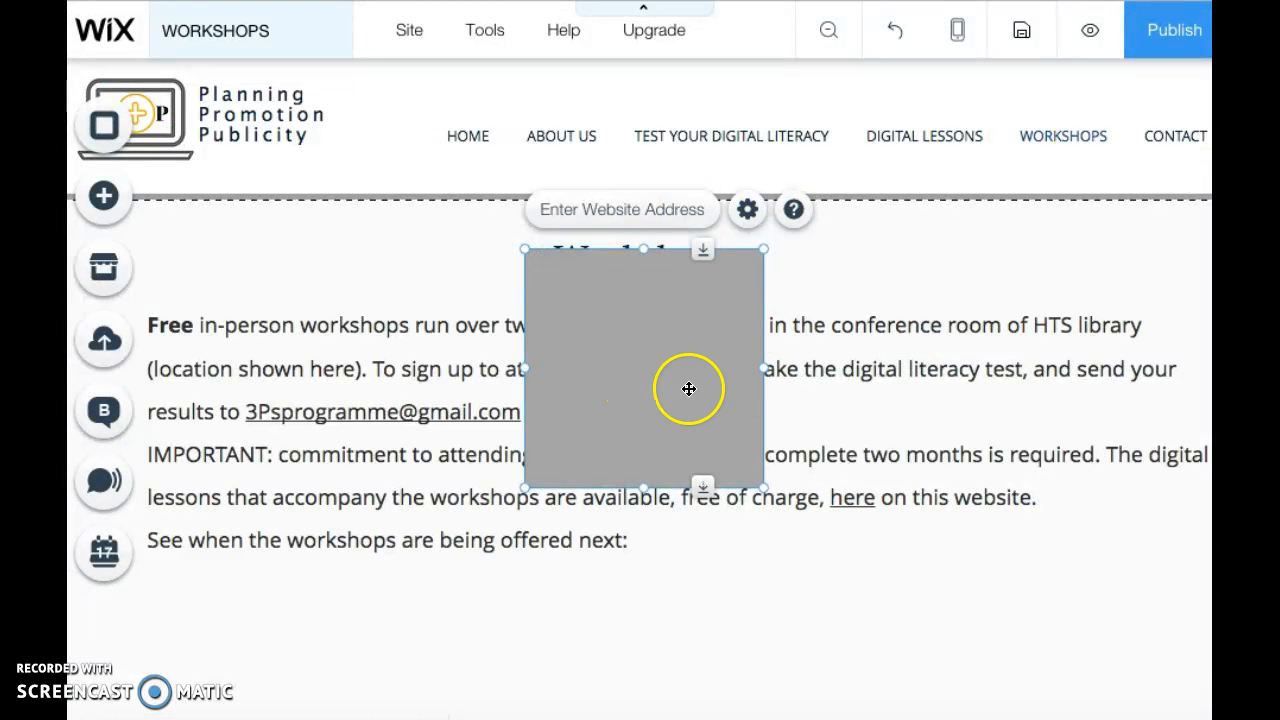
Move the HTML embed box below the line "See when the workshops are being offered next:" and widen it to about 820 pixels
scroll(1010, 318, "down", 3)
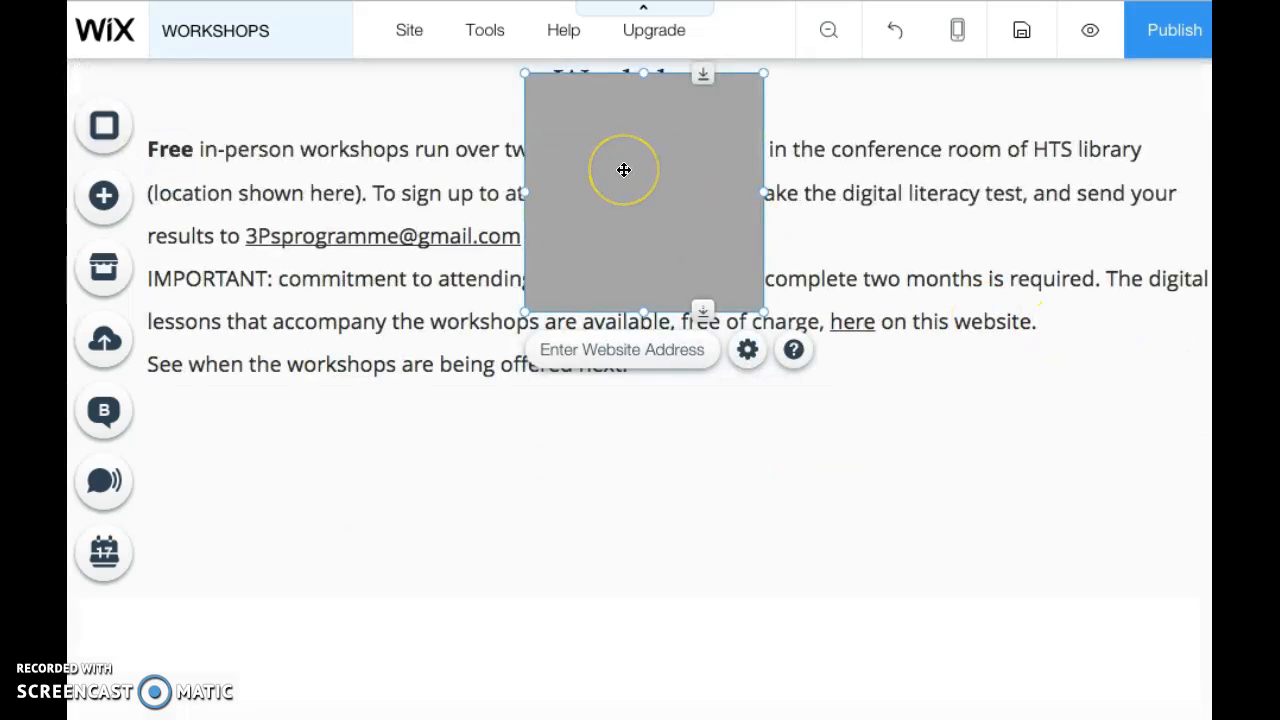
left_click_drag(623, 170, 668, 530)
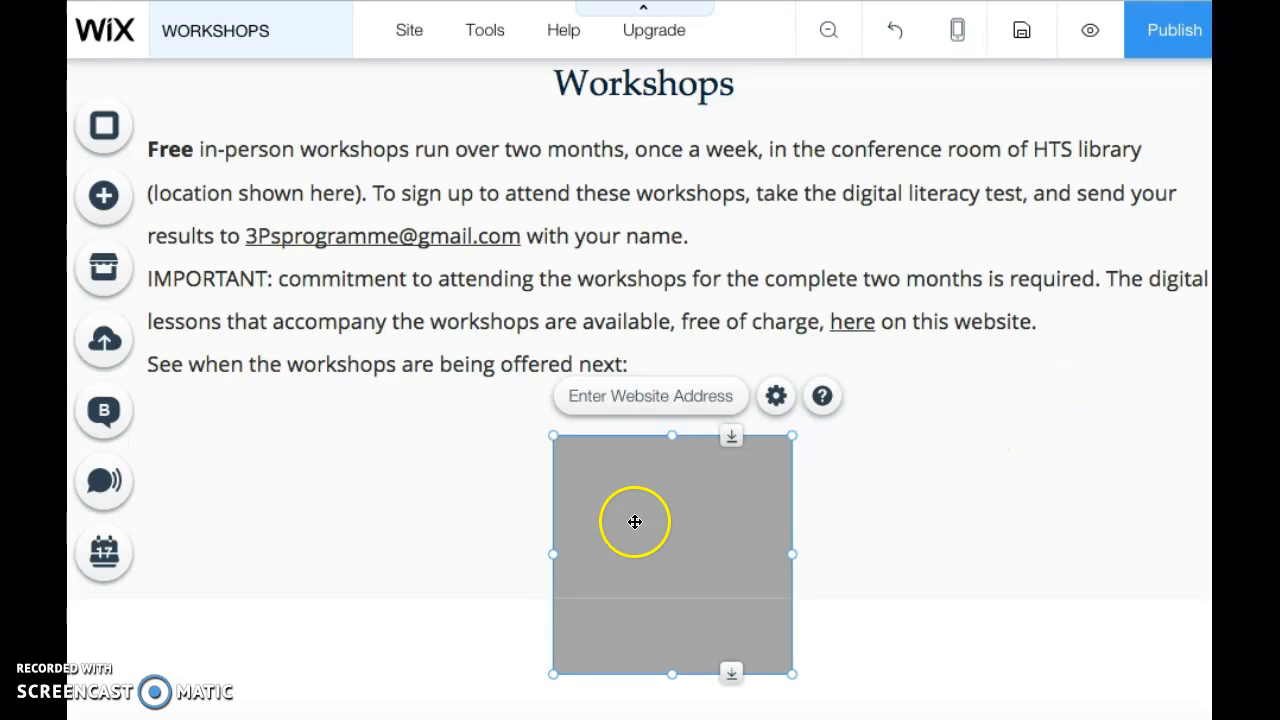
left_click_drag(551, 553, 173, 553)
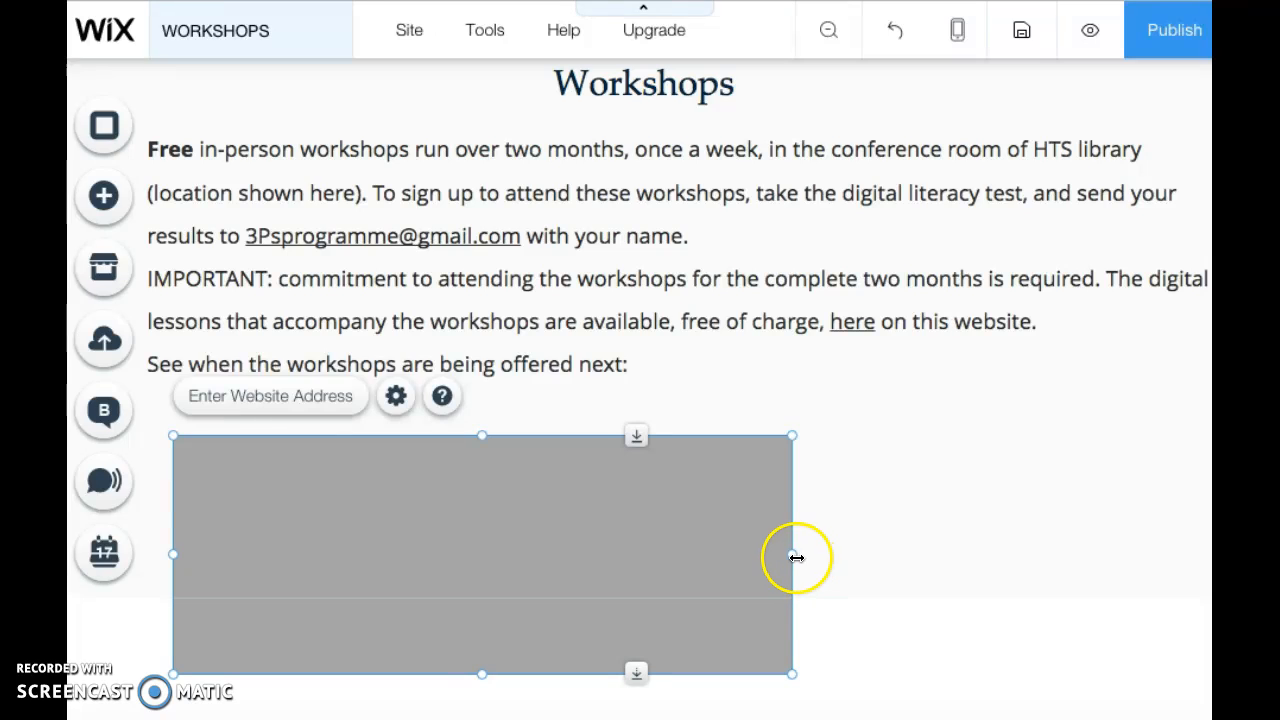
left_click_drag(790, 554, 1140, 548)
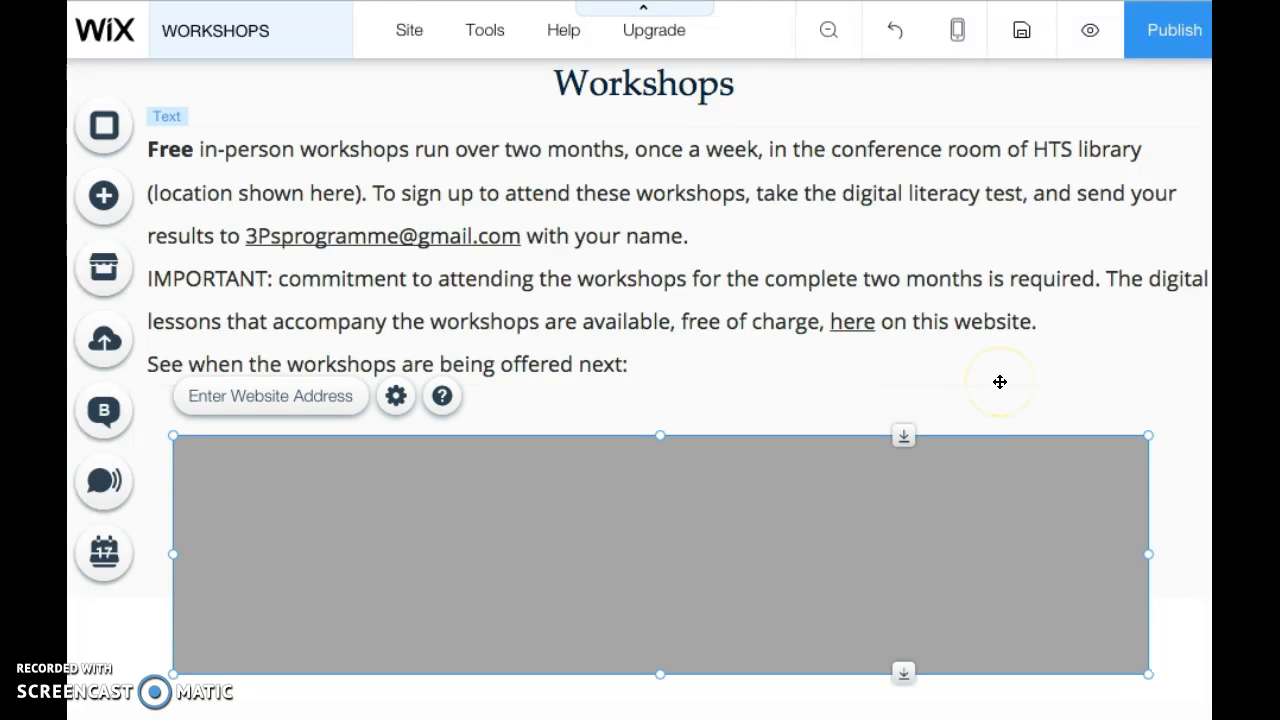
Extend the bottom edge of the HTML embed box down past the page footer's original position, making it more than 488 pixels high
scroll(1000, 382, "down", 3)
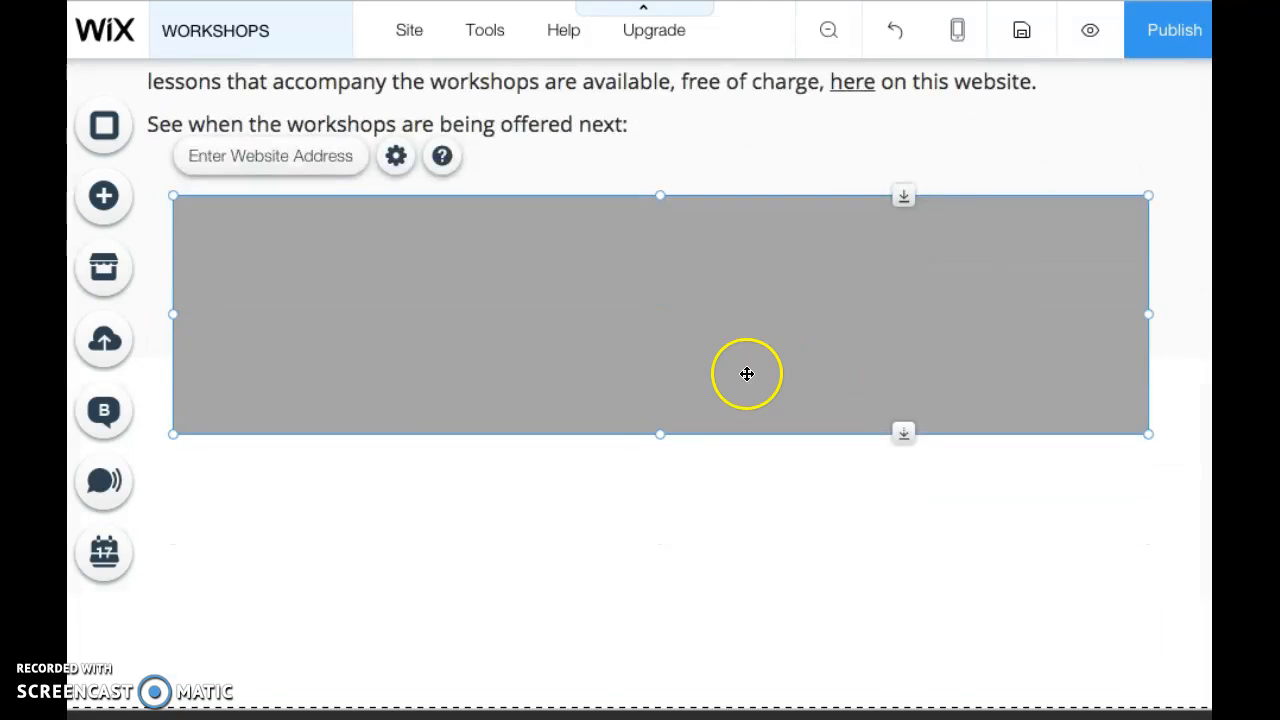
left_click_drag(660, 435, 651, 680)
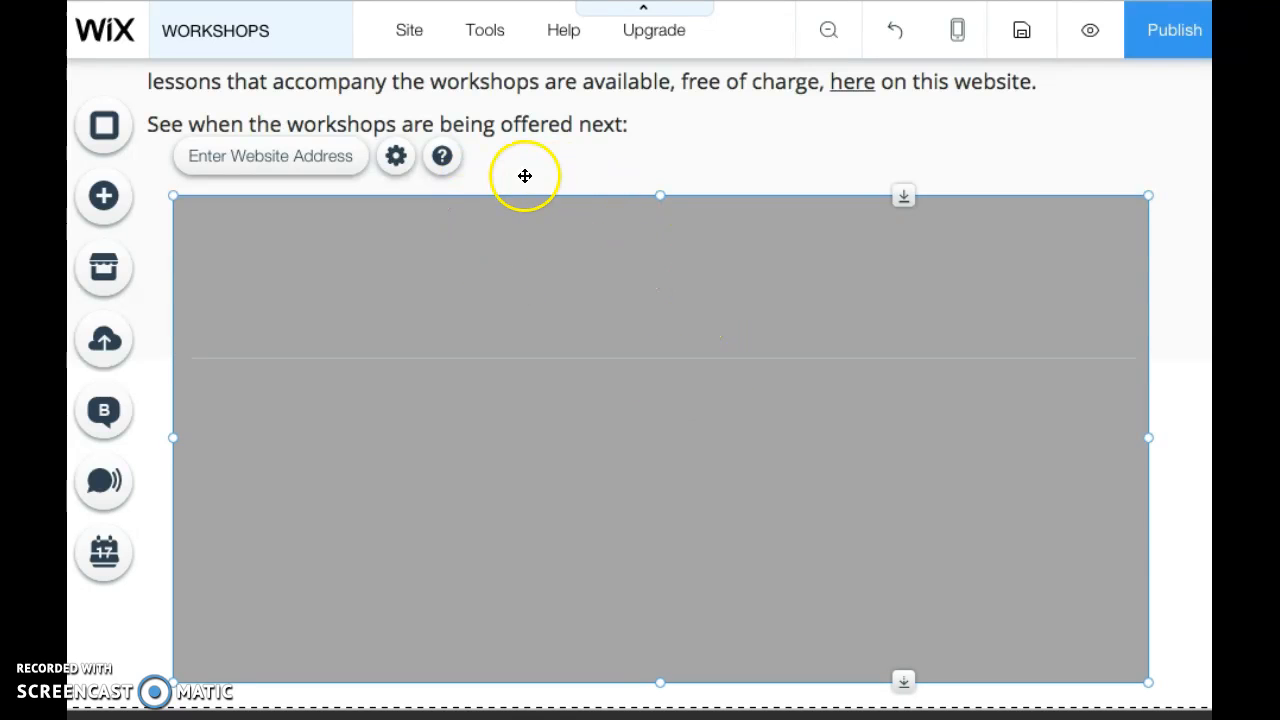
scroll(766, 334, "down", 1)
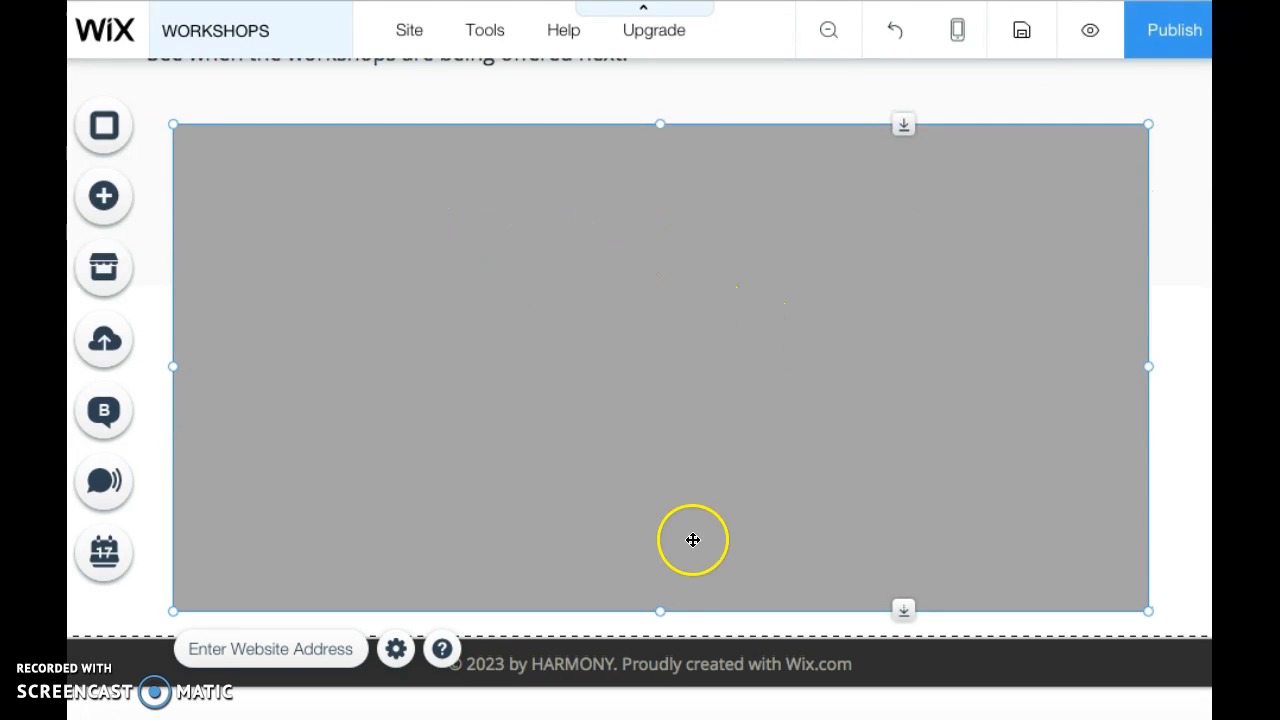
left_click_drag(660, 607, 660, 705)
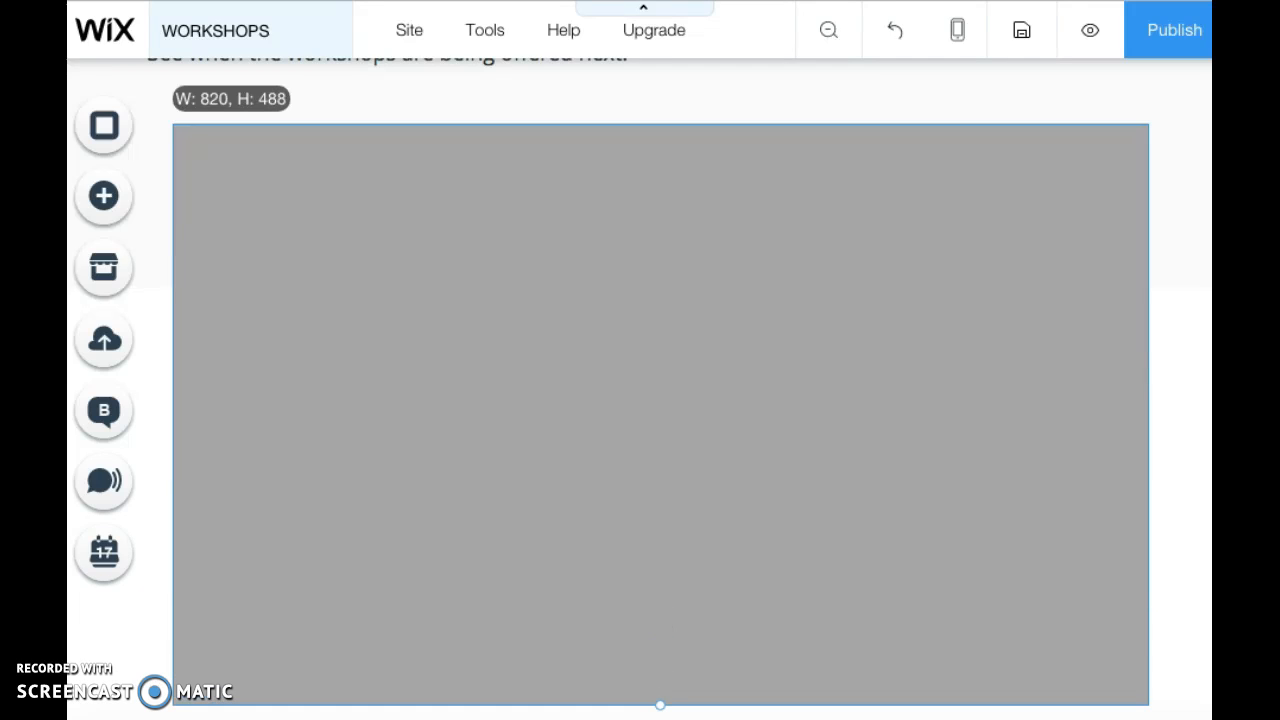
left_click(717, 471)
scroll(715, 465, "down", 1)
left_click(673, 557)
left_click_drag(660, 612, 660, 697)
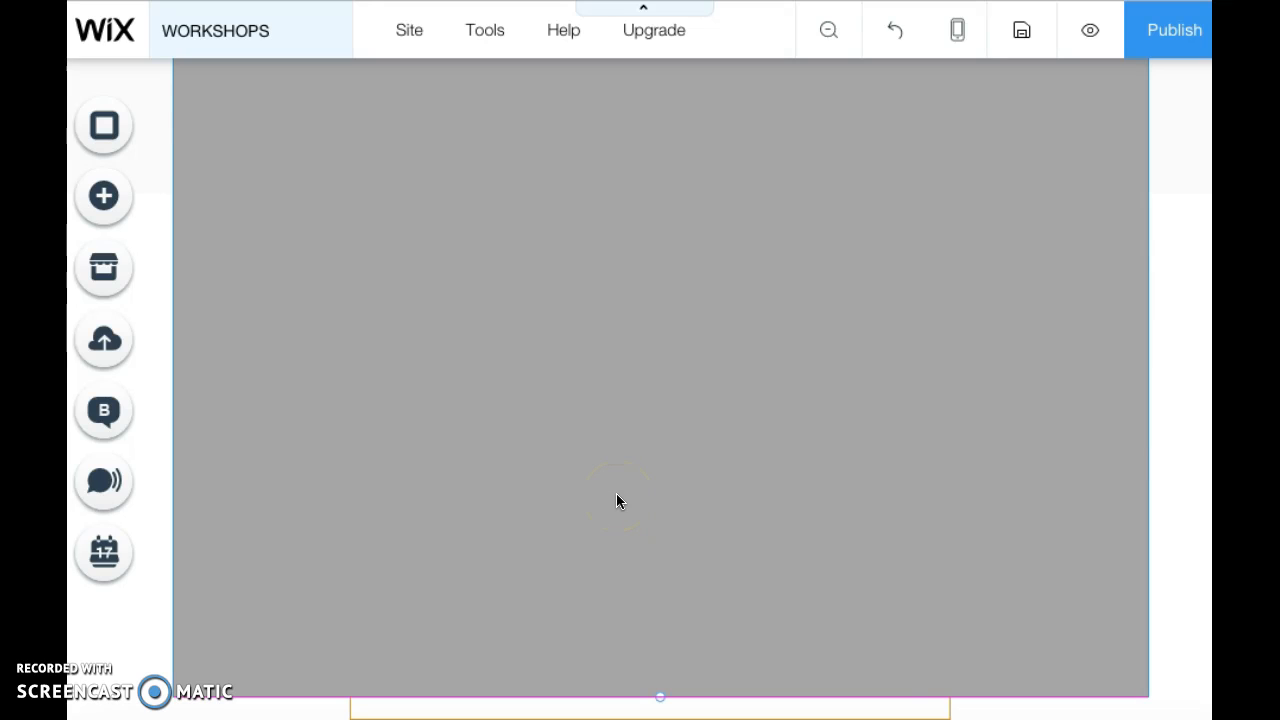
Resize the HTML embed box by raising its top edge to just under the text, lowering its bottom edge slightly and narrowing it from the left side
scroll(616, 501, "up", 5)
left_click(592, 481)
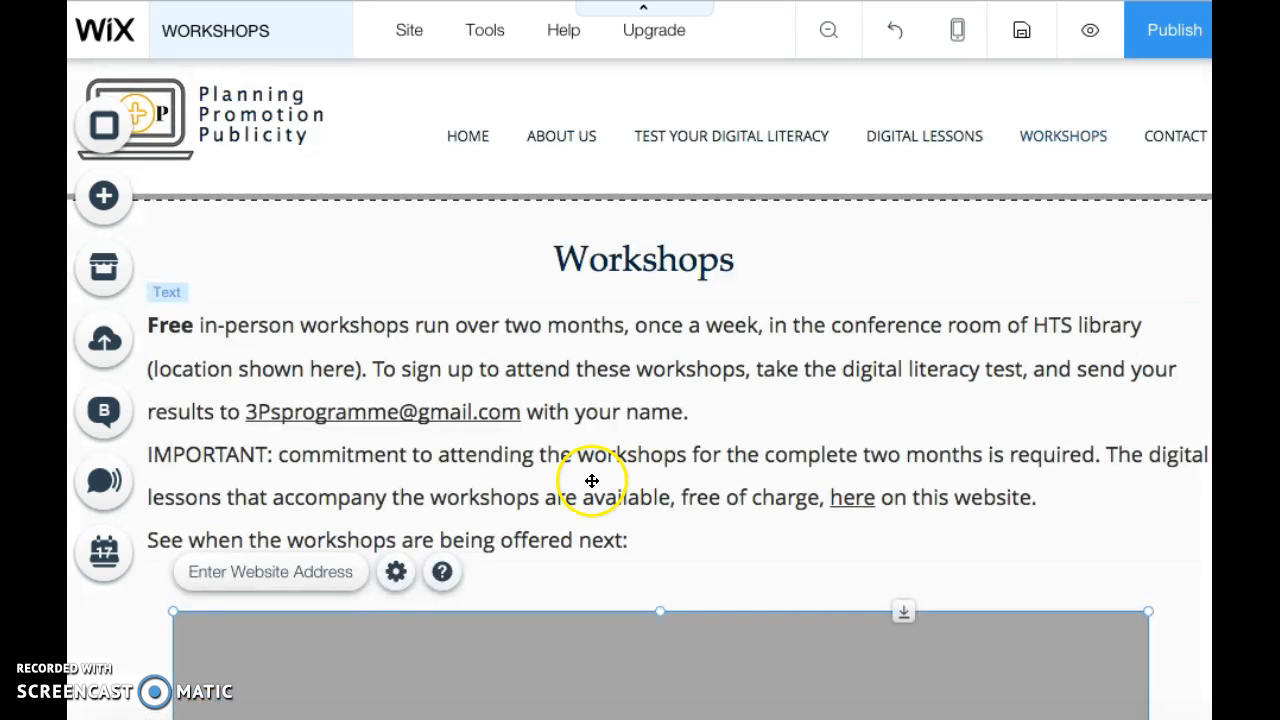
scroll(749, 494, "down", 5)
left_click_drag(662, 368, 786, 320)
scroll(786, 320, "down", 4)
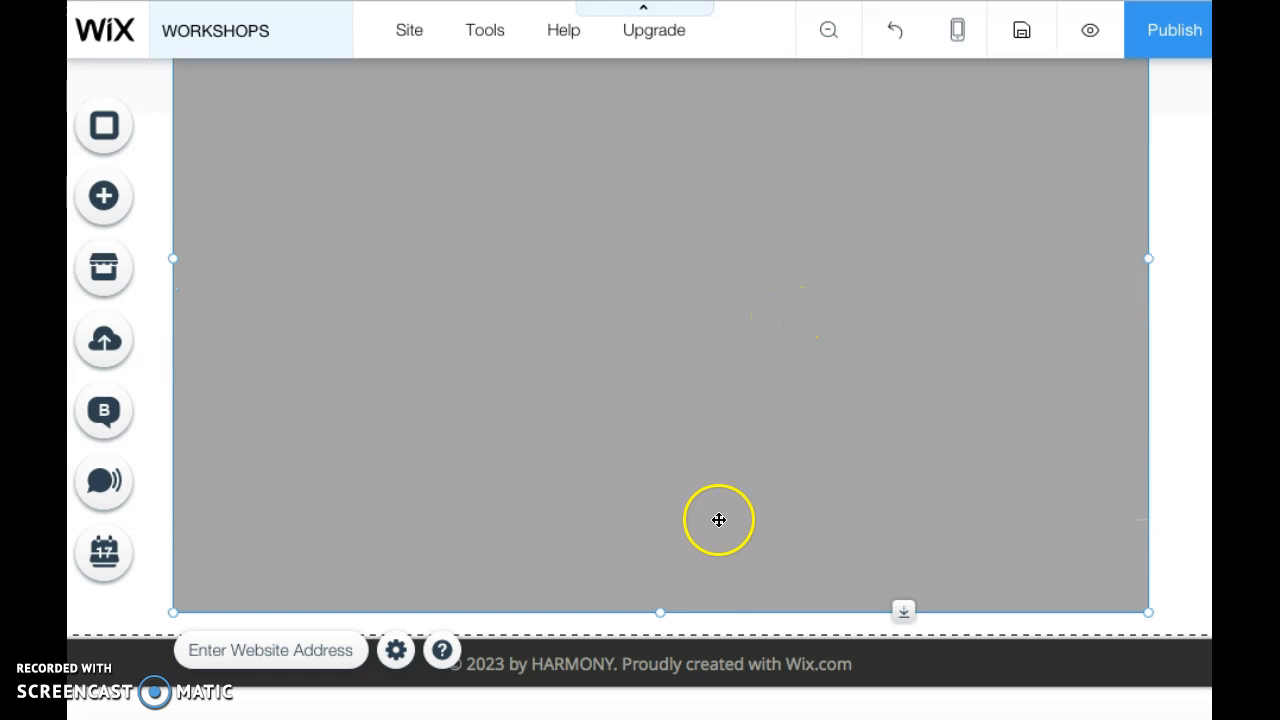
left_click_drag(660, 612, 663, 641)
scroll(662, 485, "up", 3)
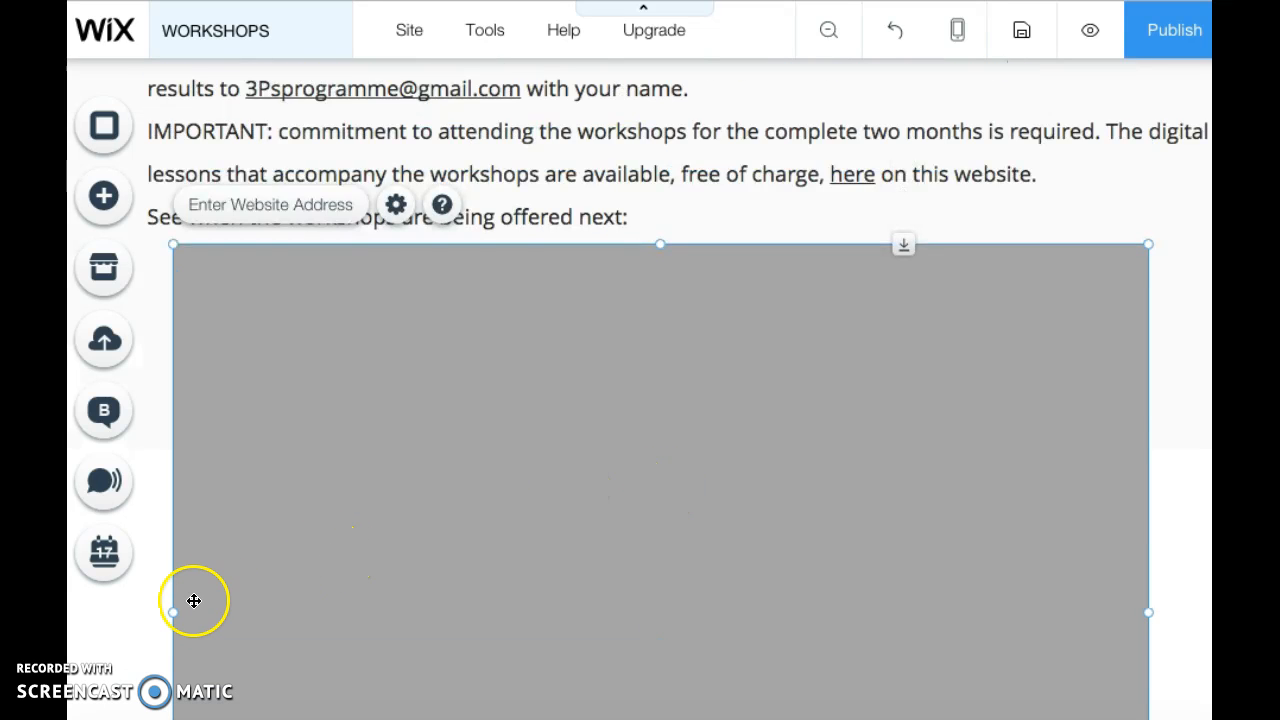
left_click_drag(172, 610, 423, 600)
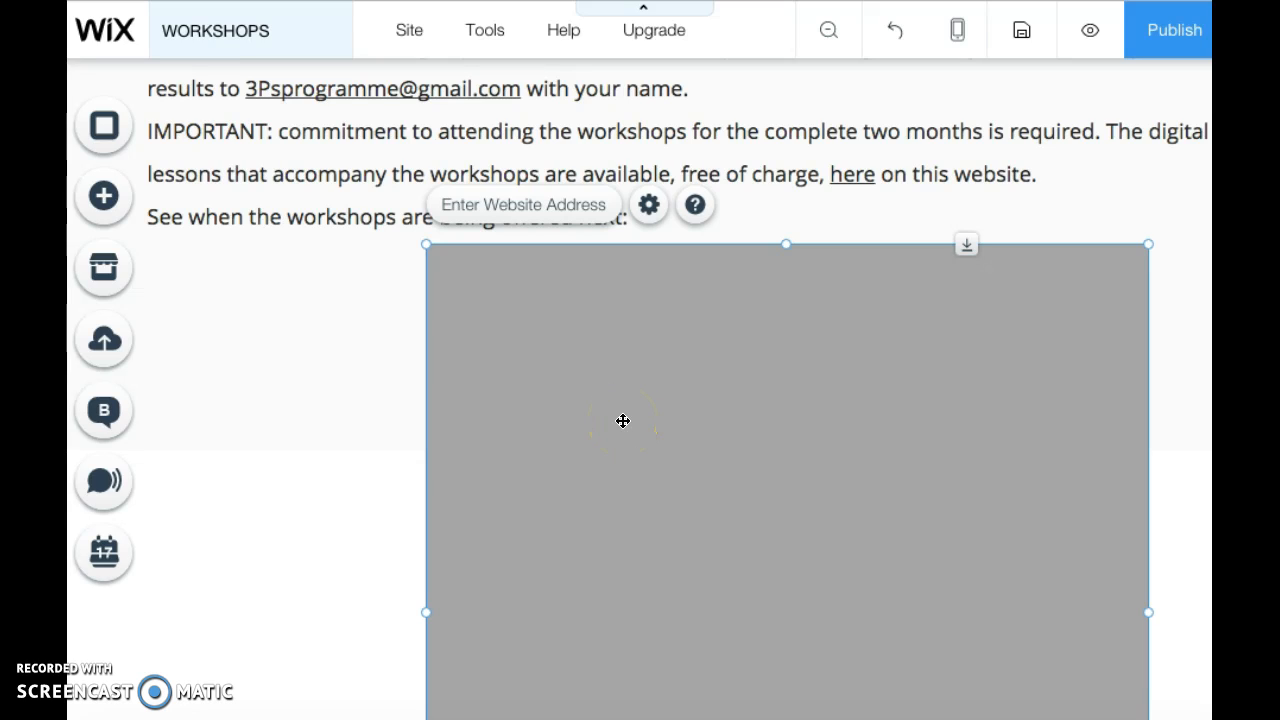
Set the embed box's content type to Code, paste the copied calendar iframe code, update the box and close its HTML settings
left_click(524, 207)
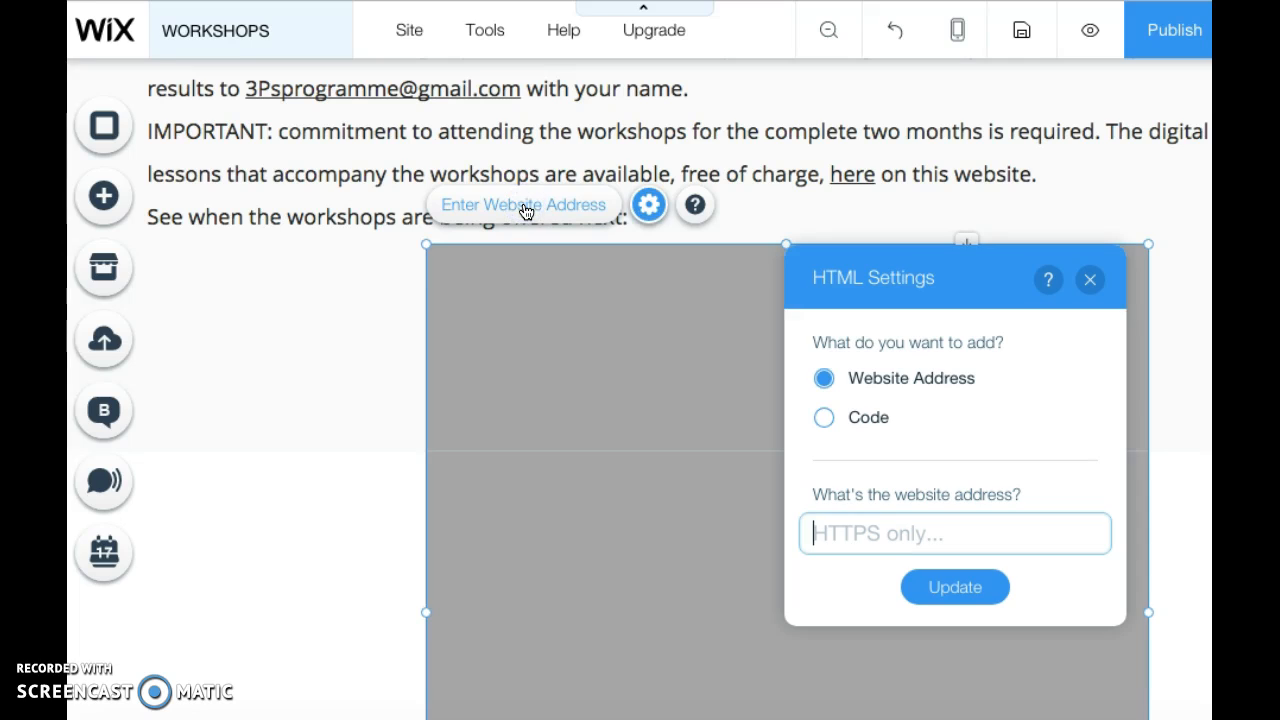
left_click(825, 420)
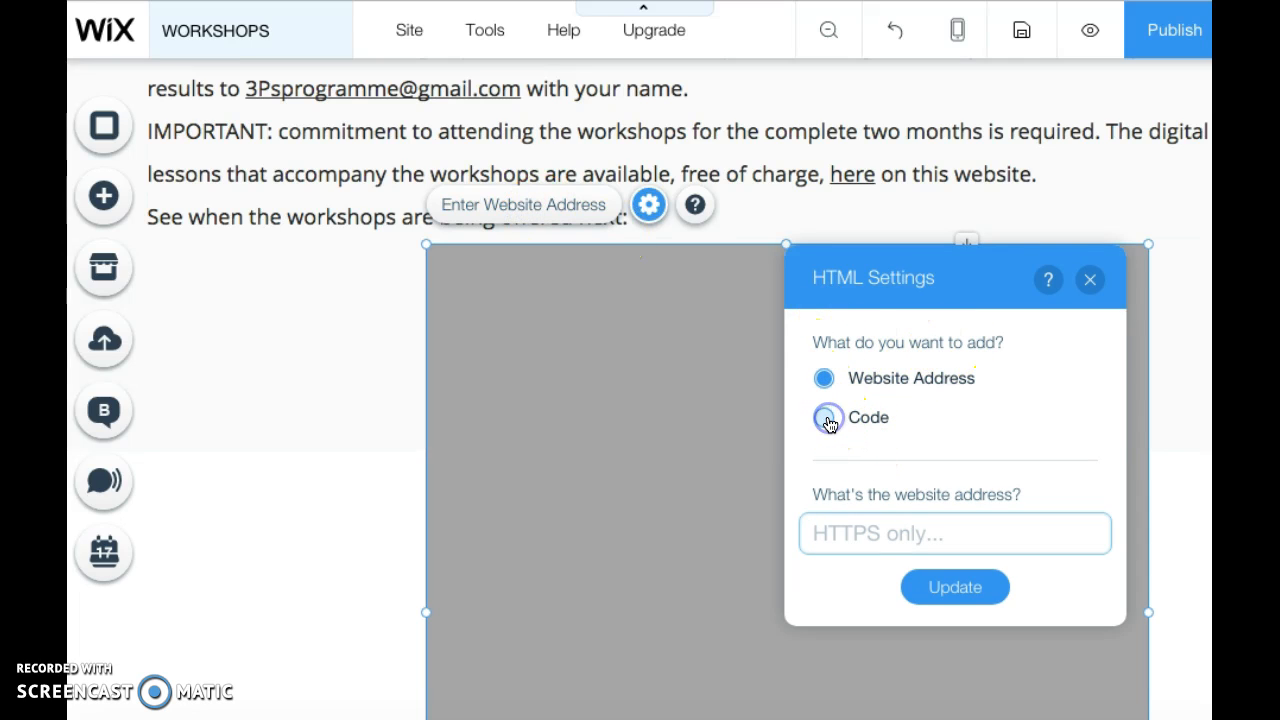
left_click(838, 550)
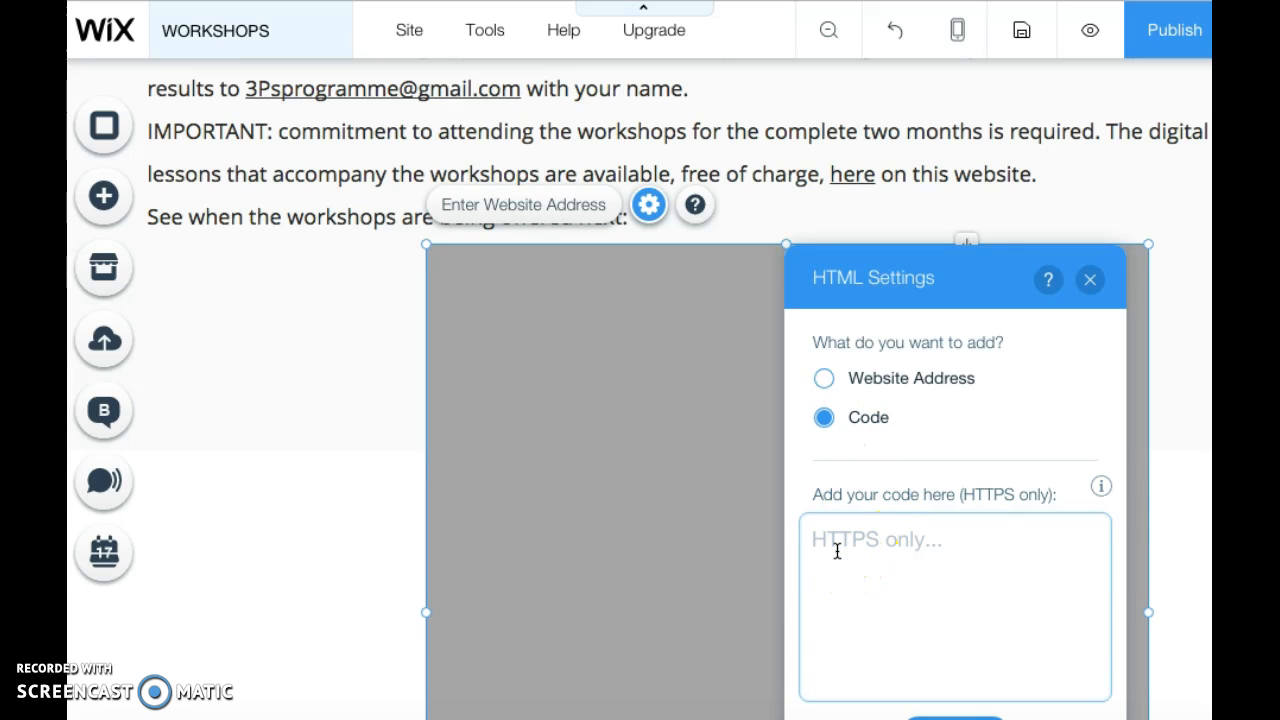
key("ctrl+v")
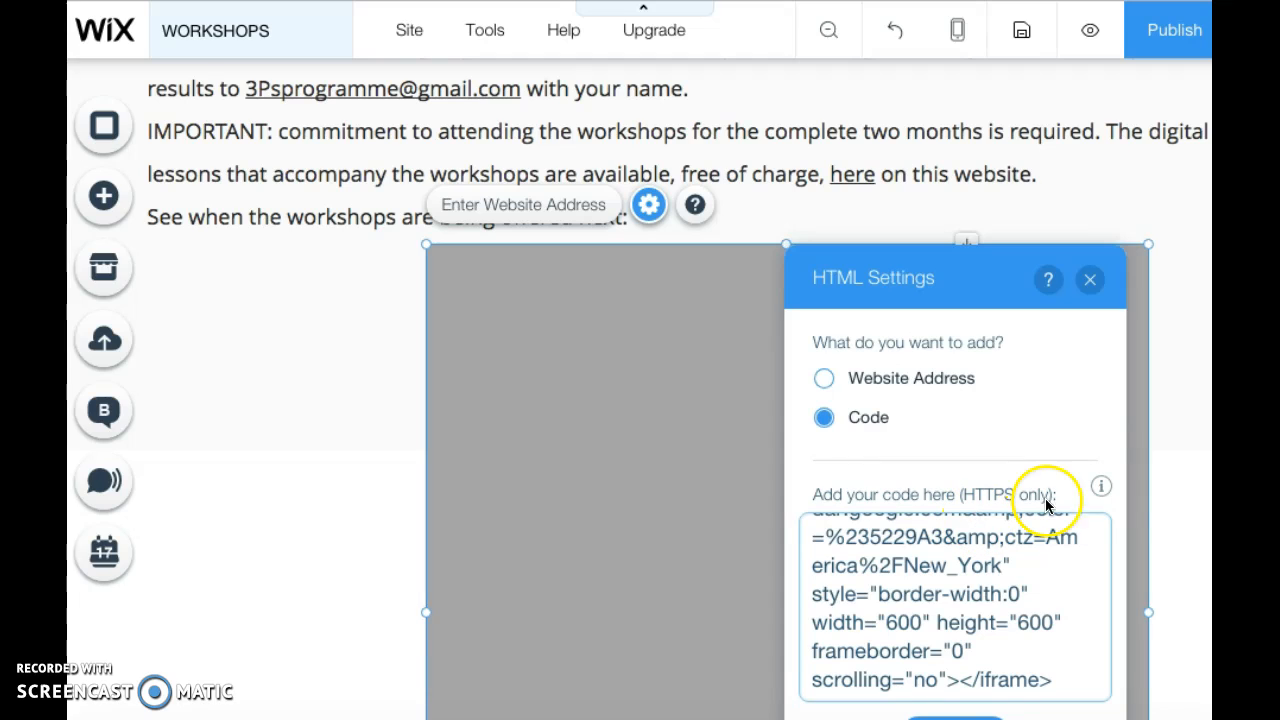
left_click_drag(940, 286, 924, 202)
left_click(933, 586)
left_click(1073, 196)
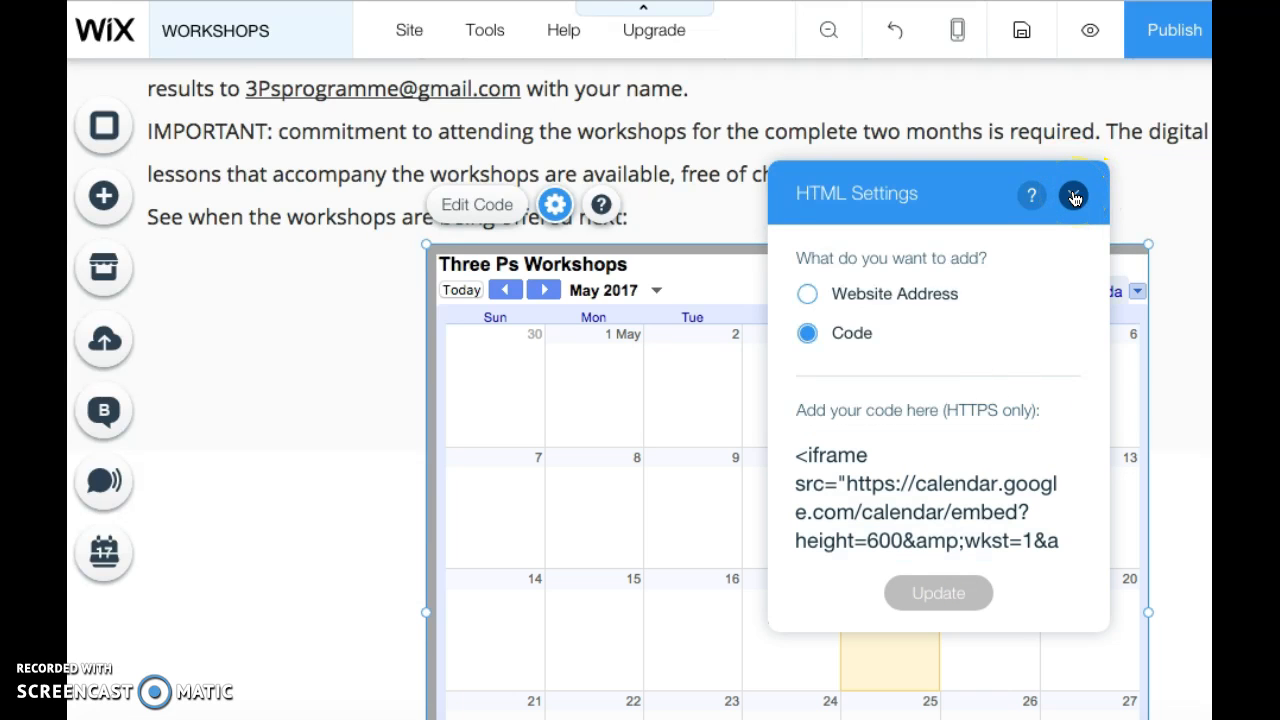
left_click(1074, 197)
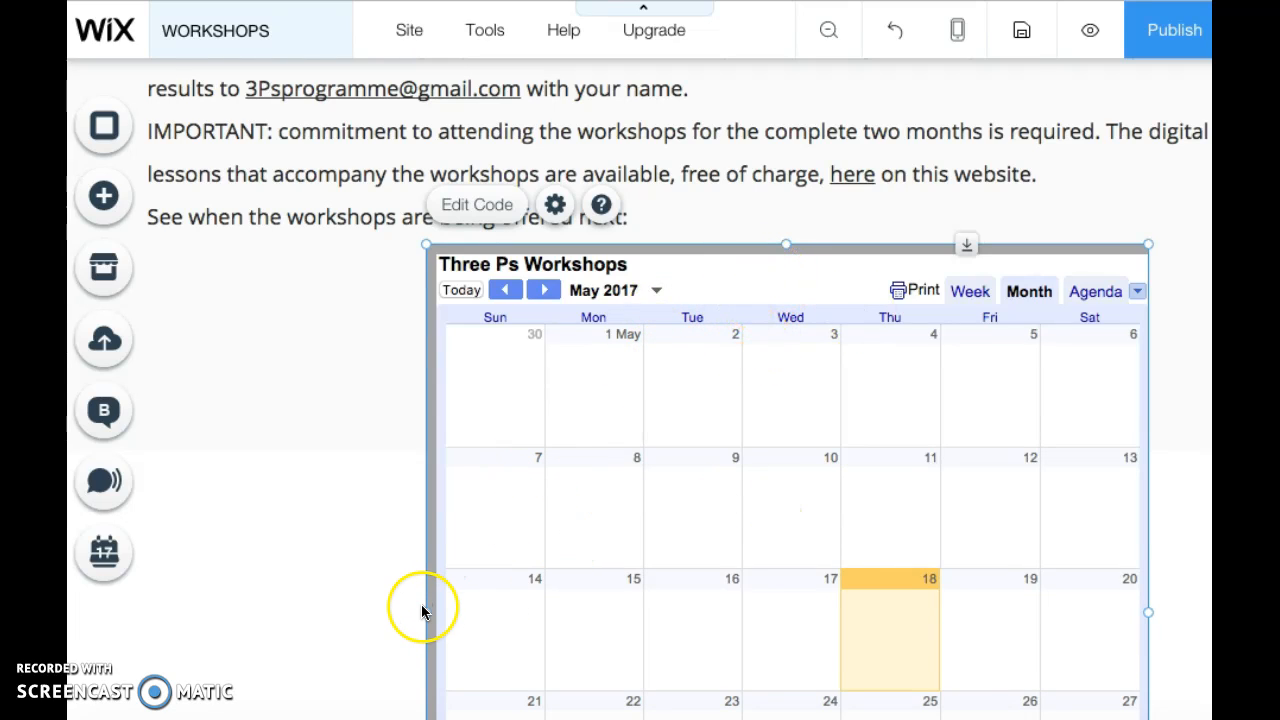
Widen the embedded calendar's box slightly by moving its left edge outward
left_click_drag(383, 615, 343, 618)
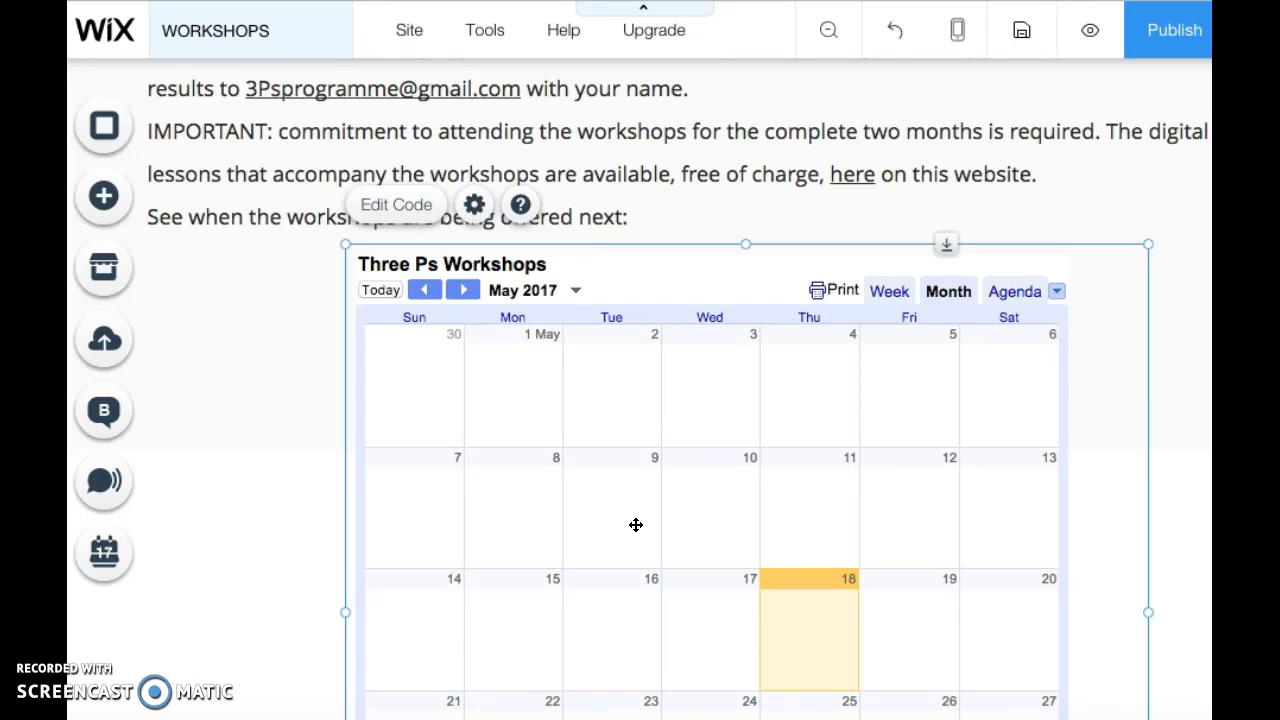
Edit the embedded calendar's iframe code to set its width to 700, update the box and close its HTML settings
left_click(773, 77)
key("ctrl+Tab")
left_click(383, 215)
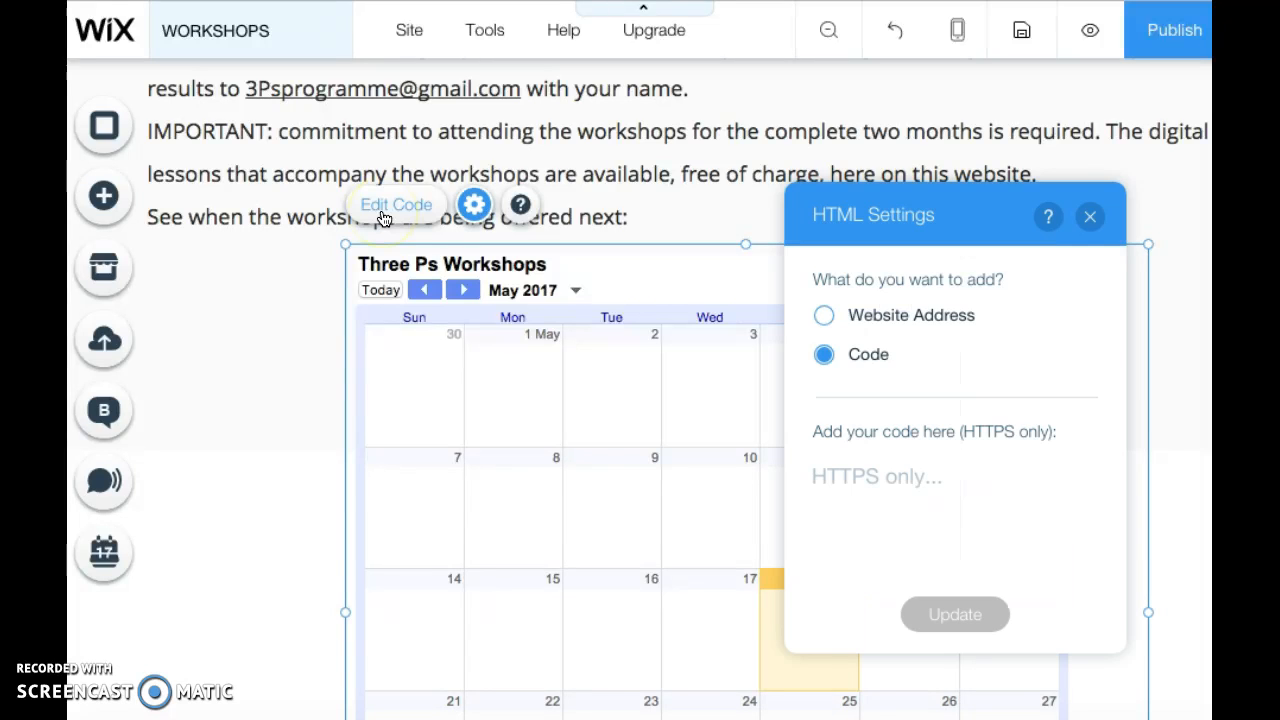
key("ctrl+v")
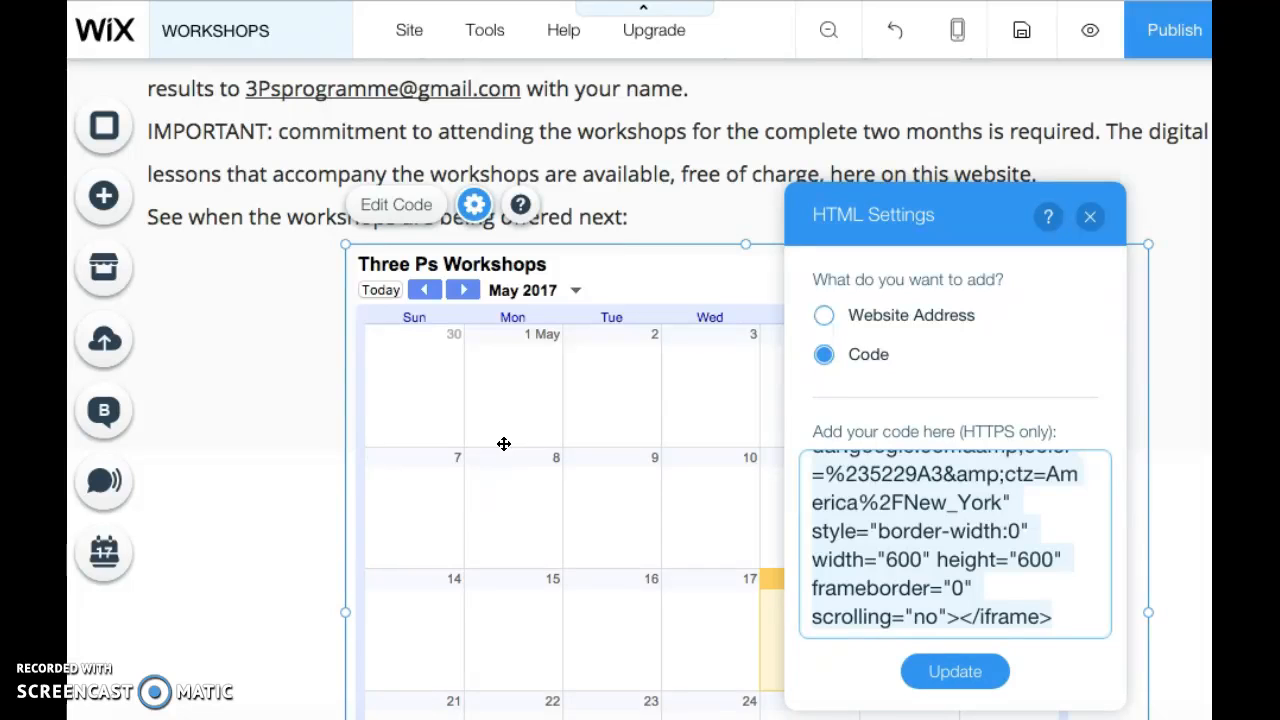
left_click(1059, 620)
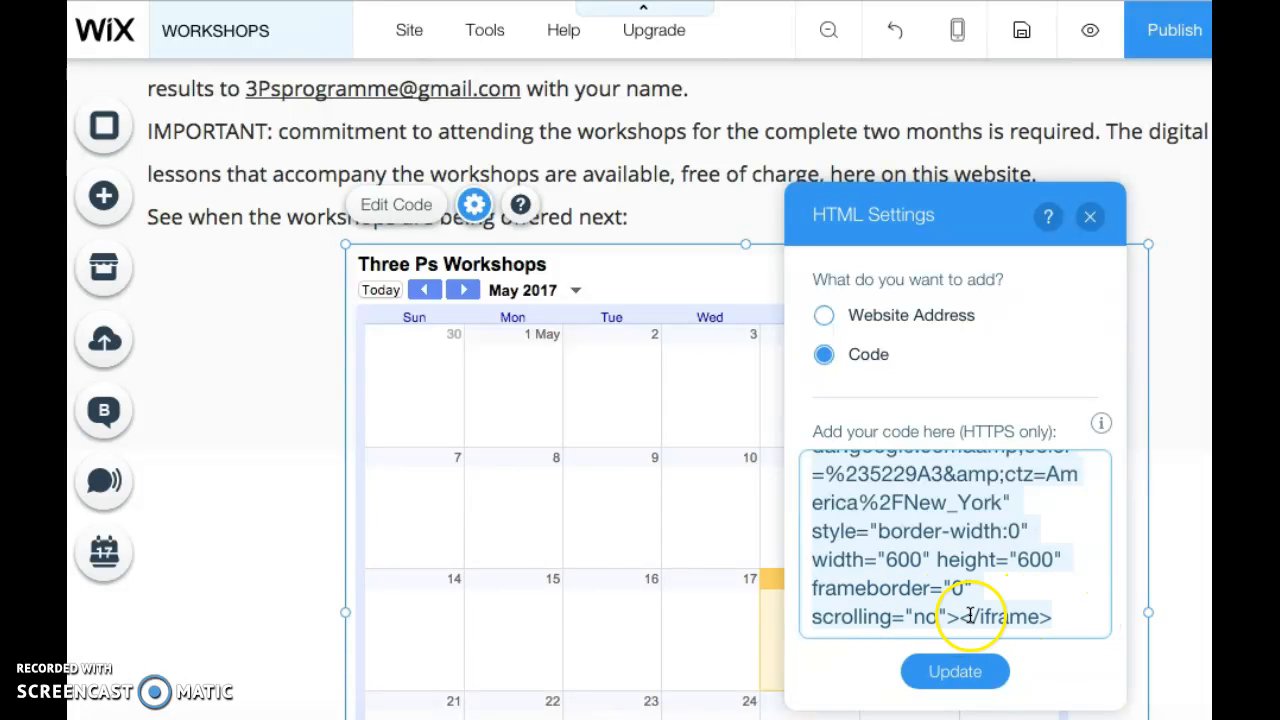
left_click(1063, 616)
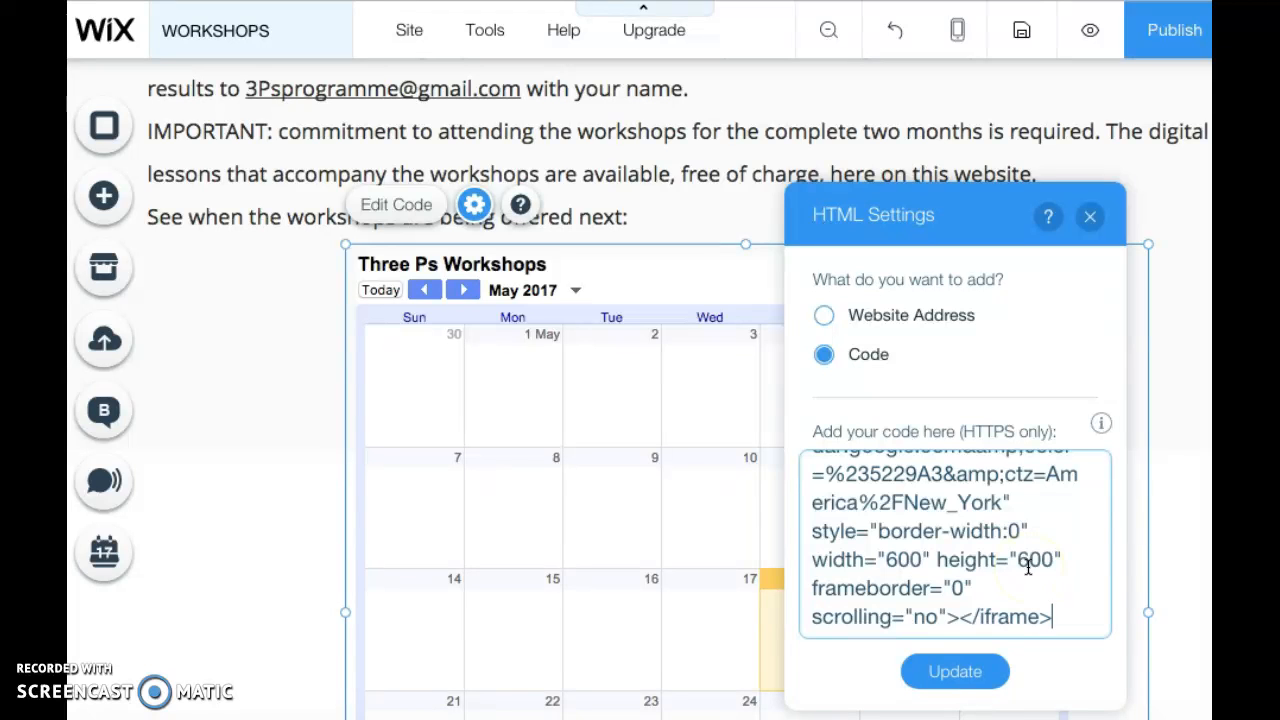
left_click(898, 562)
key("BackSpace")
type("7")
left_click(954, 673)
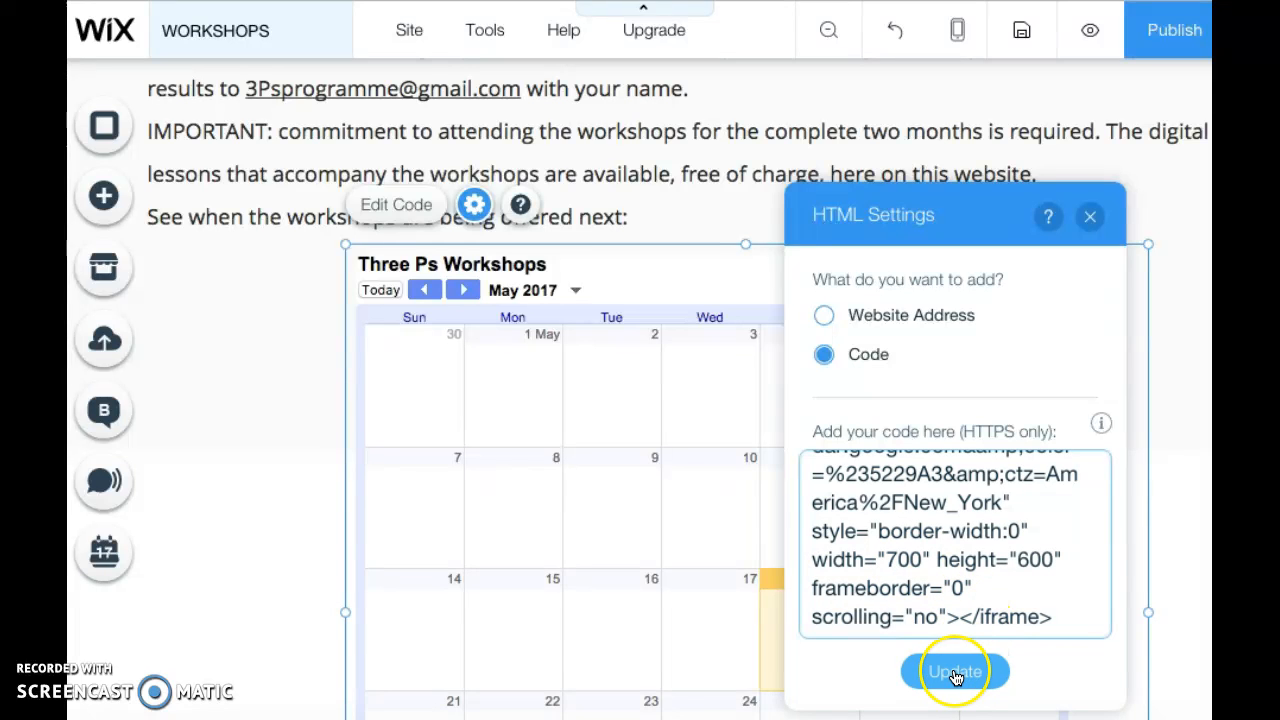
left_click(986, 540)
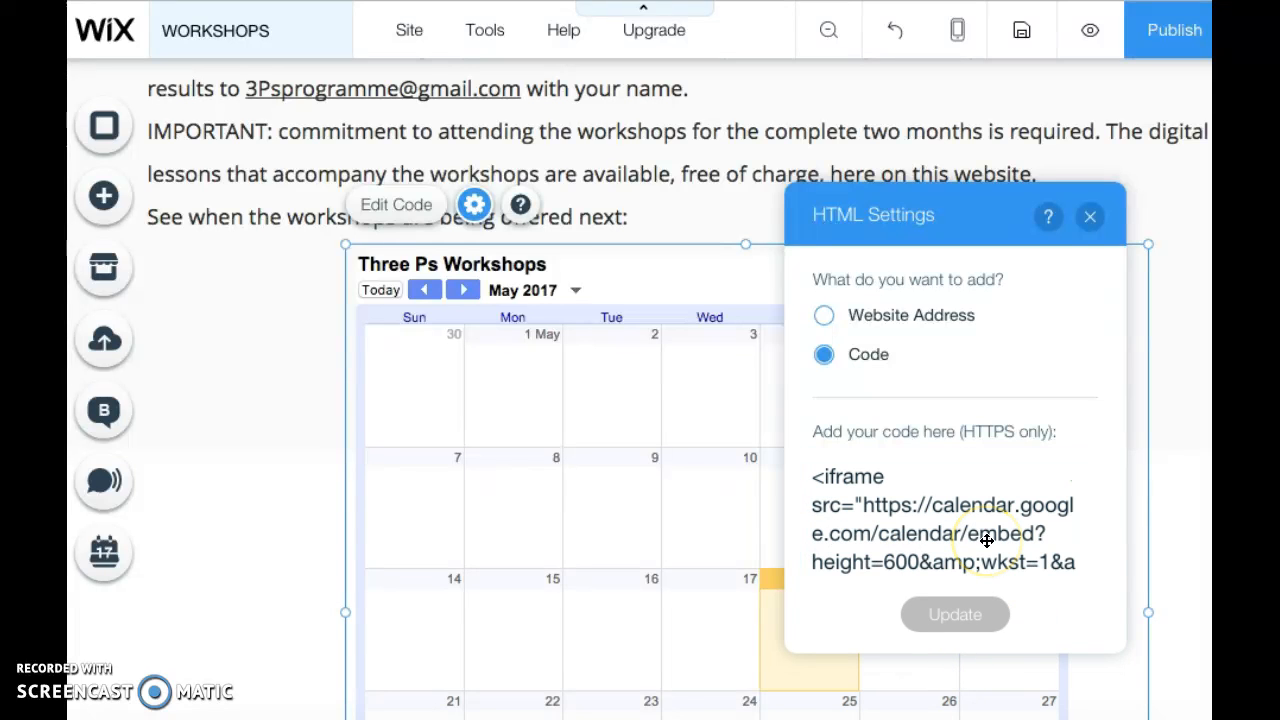
left_click(1024, 220)
left_click(586, 391)
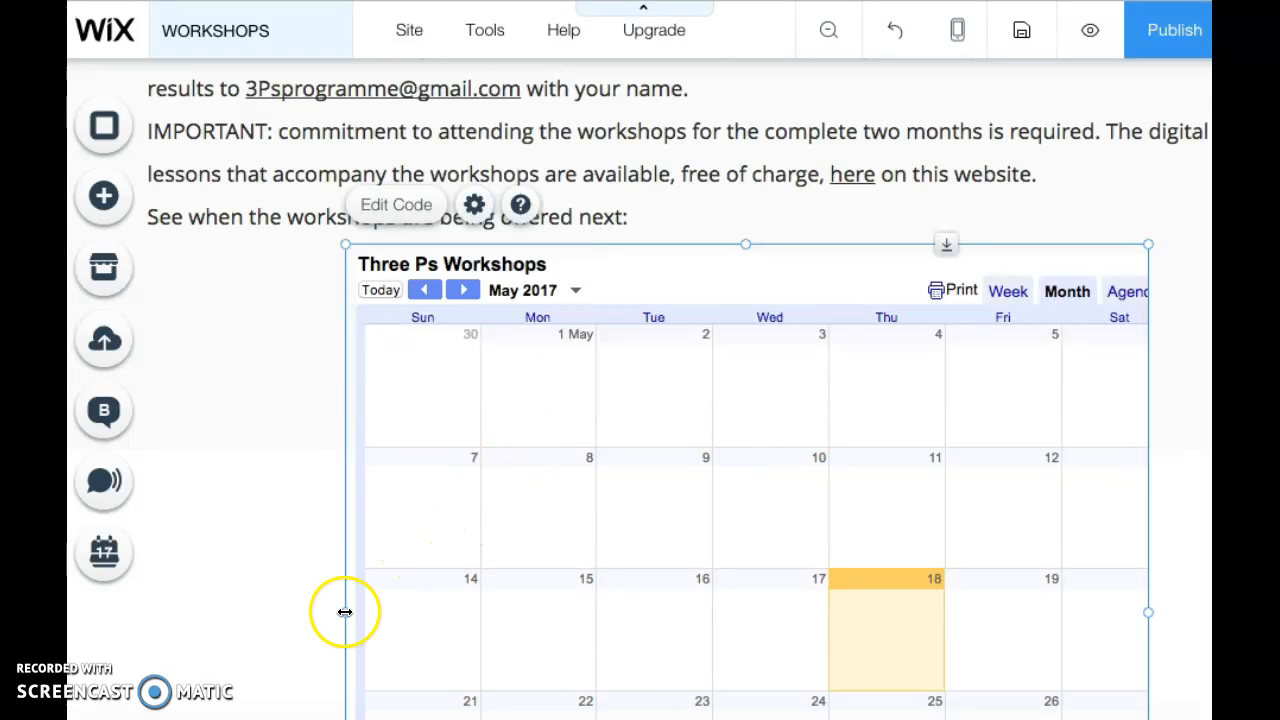
Widen the embedded calendar's box to about 748 pixels by moving its left edge outward
left_click_drag(345, 612, 256, 594)
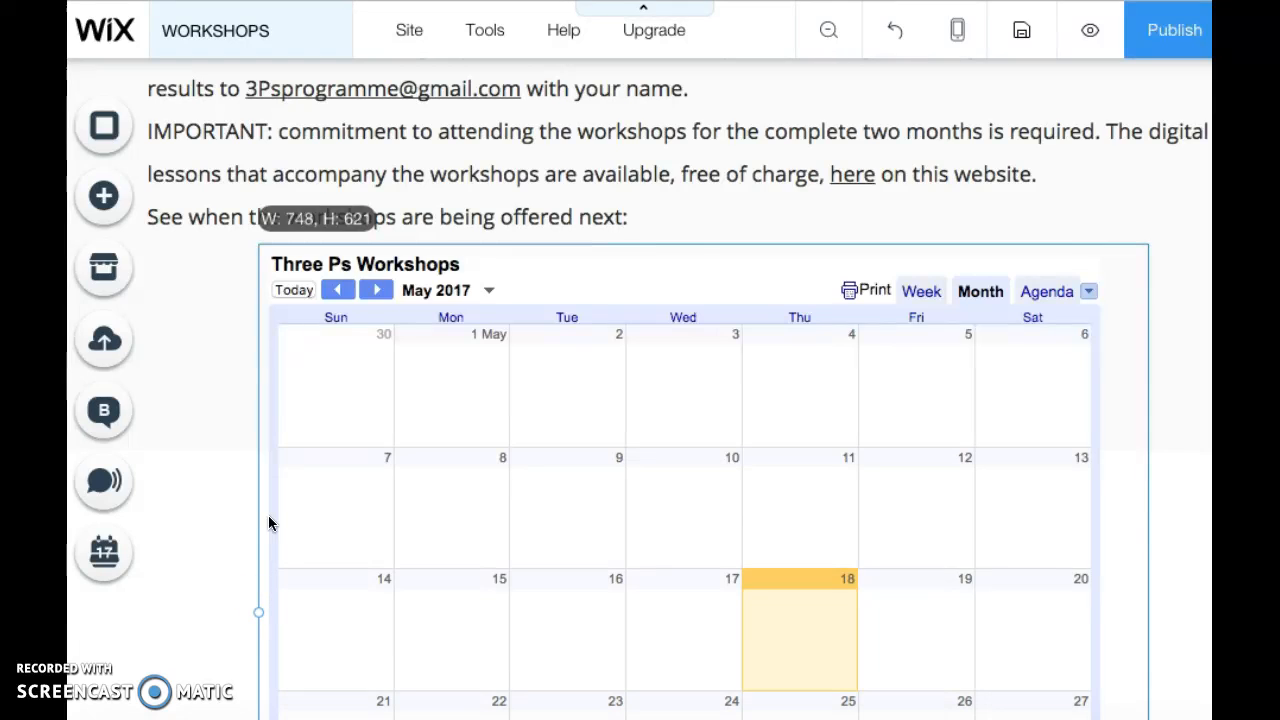
left_click(295, 253)
left_click(255, 606)
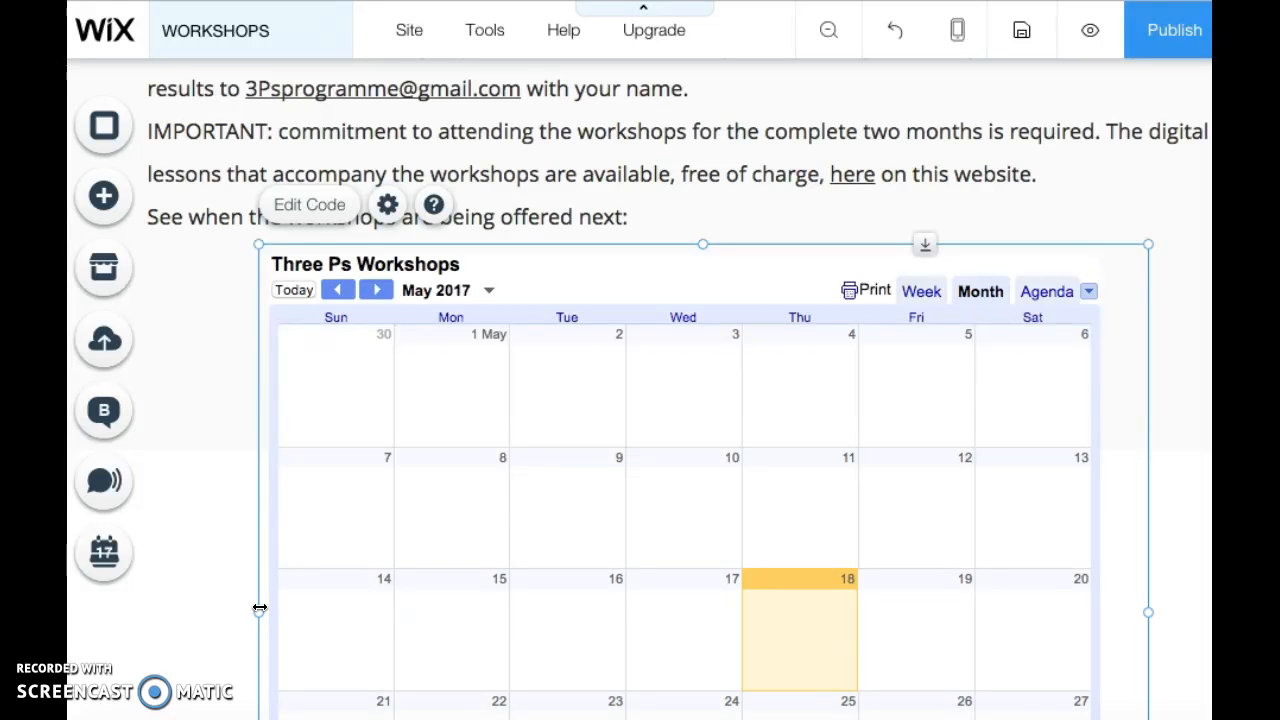
left_click(365, 287)
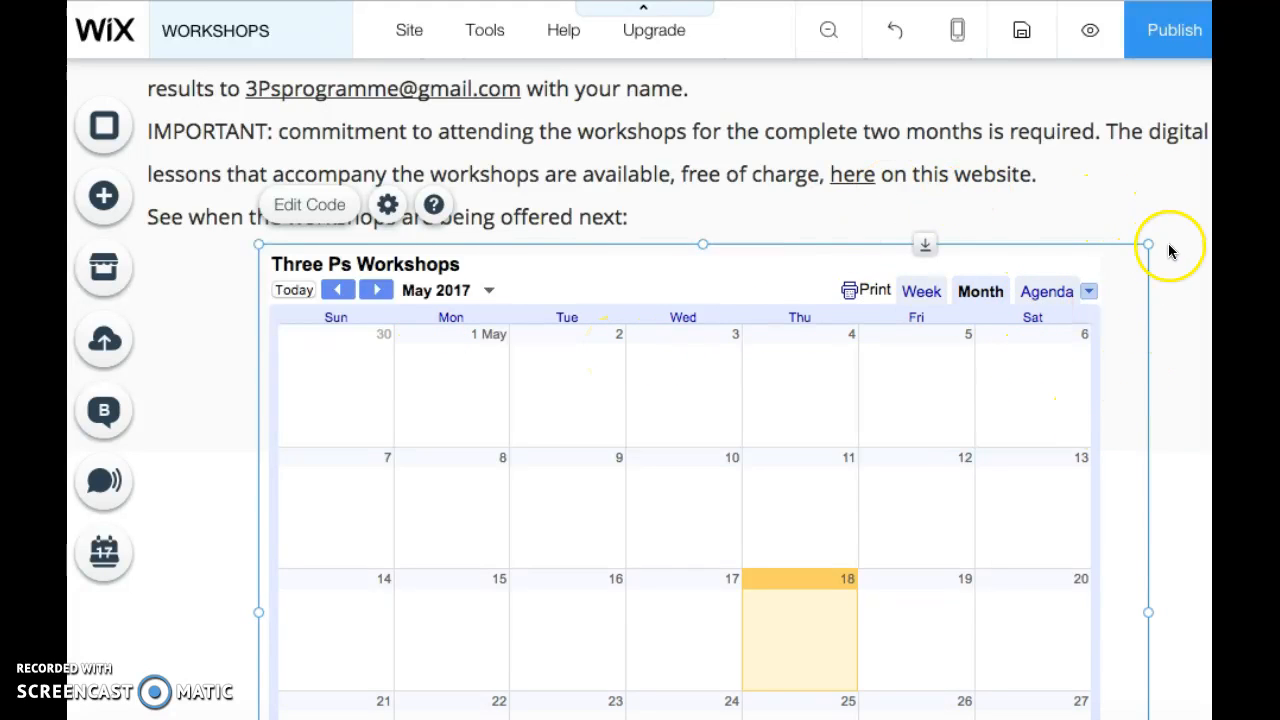
Deselect the calendar box, save the website's changes and close the save confirmation without publishing
left_click(1065, 187)
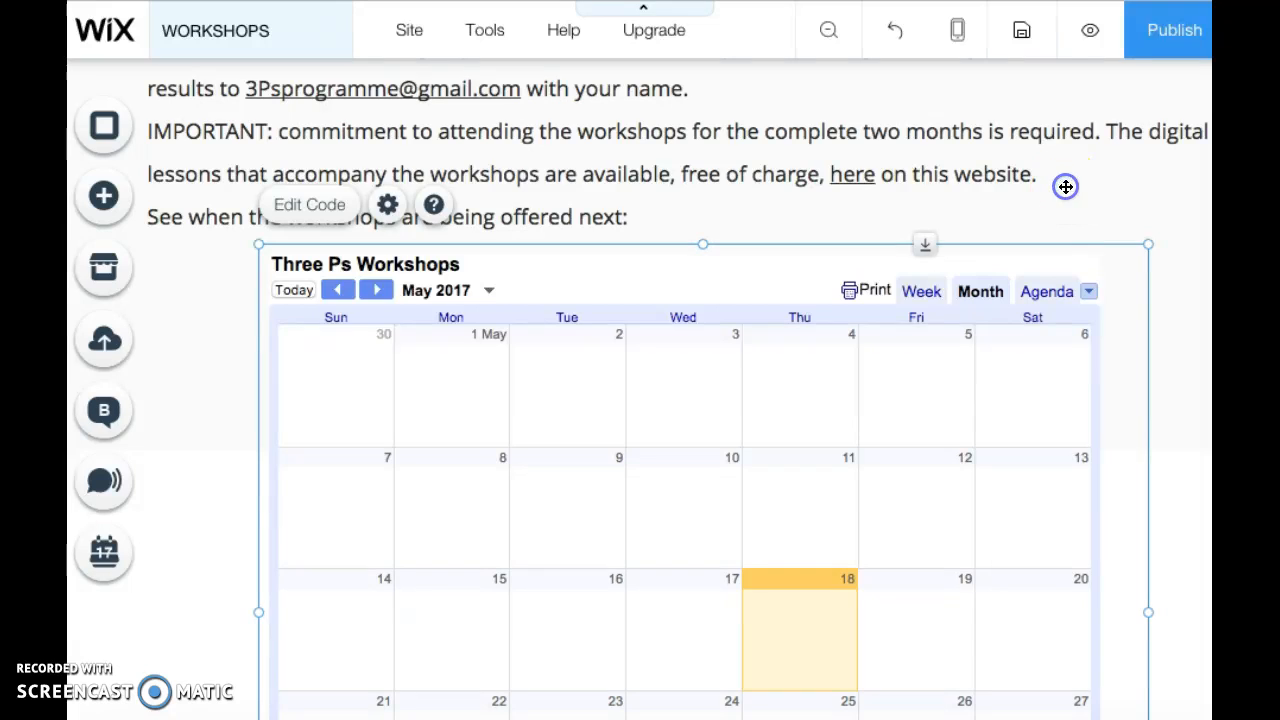
left_click(1022, 31)
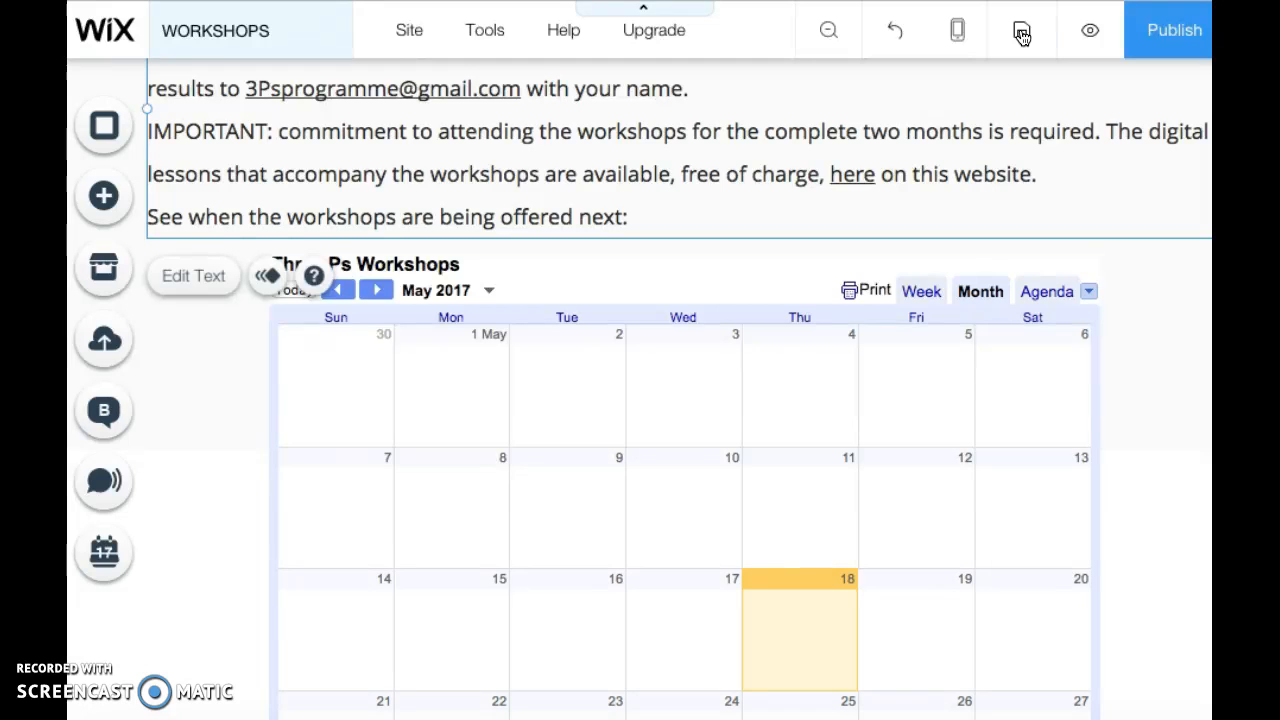
left_click(1022, 33)
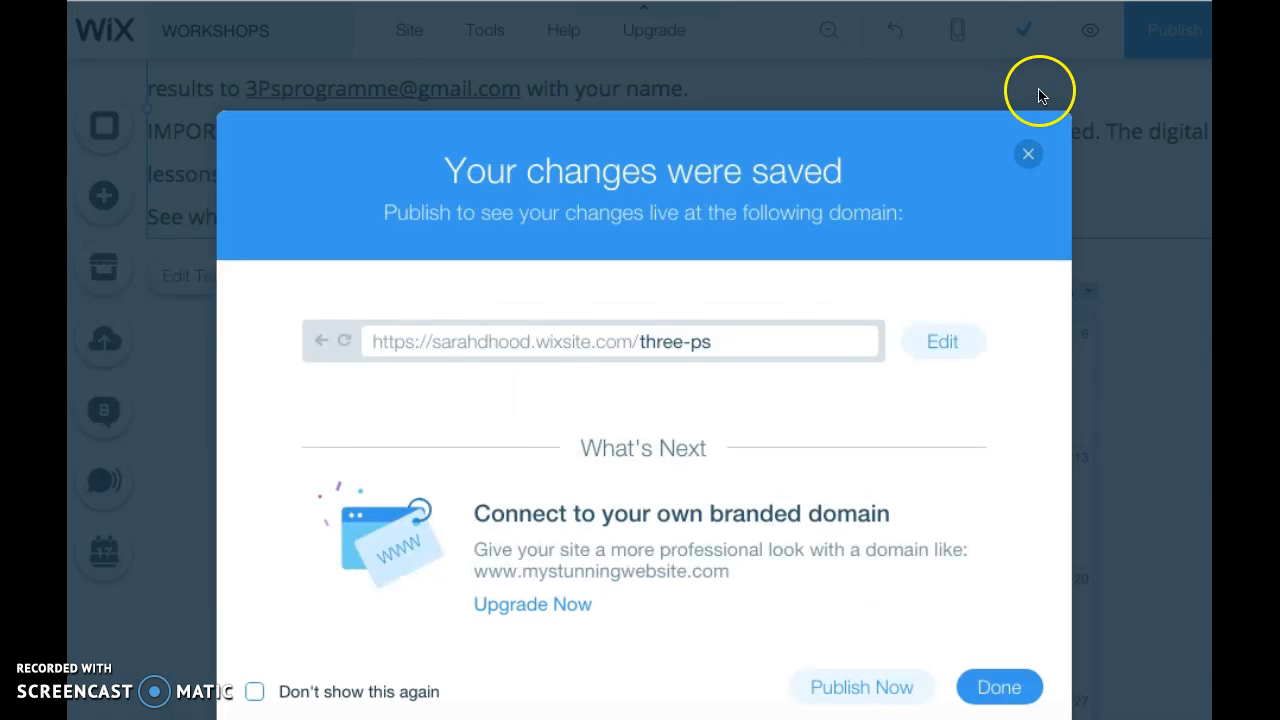
left_click(1028, 153)
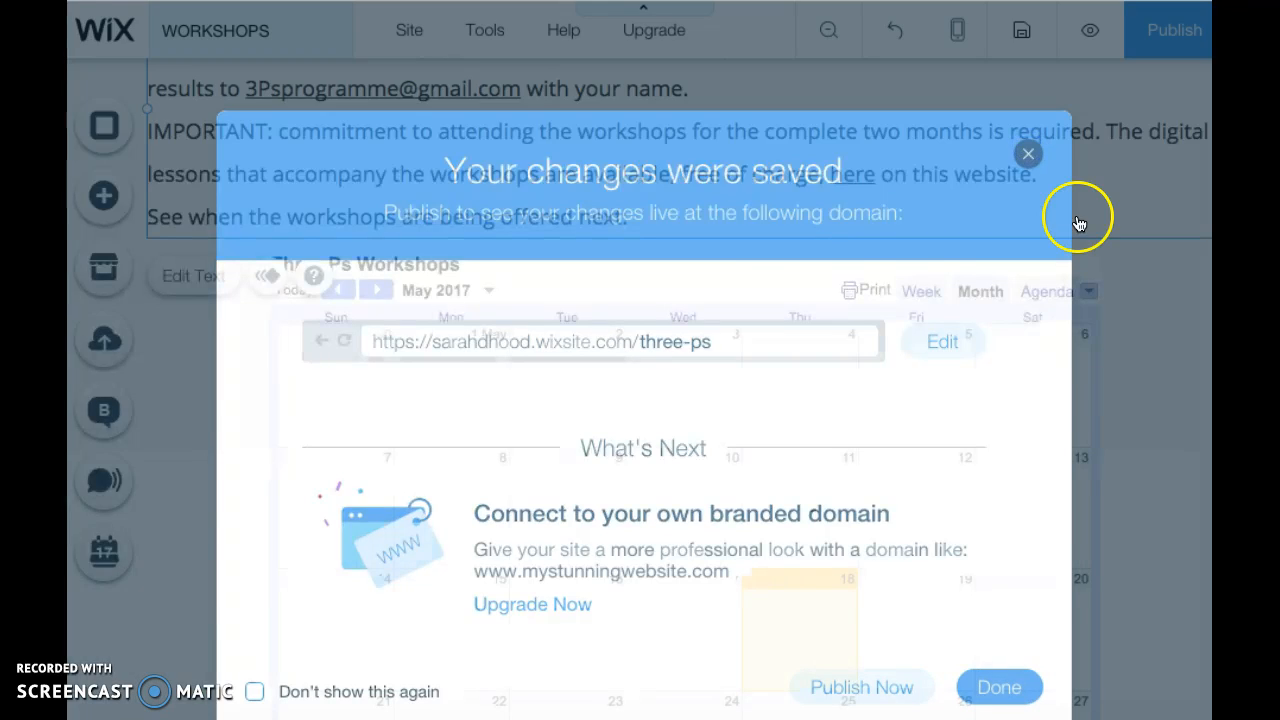